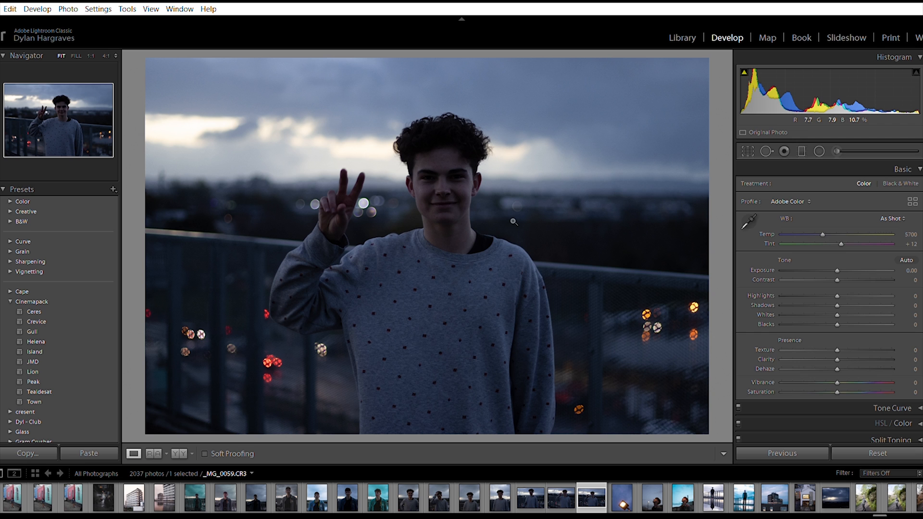
Try the Tealdesat preset from Cinemapack on the portrait with exposure at +0.88
{"action": "left_click", "coordinate": [53, 377]}
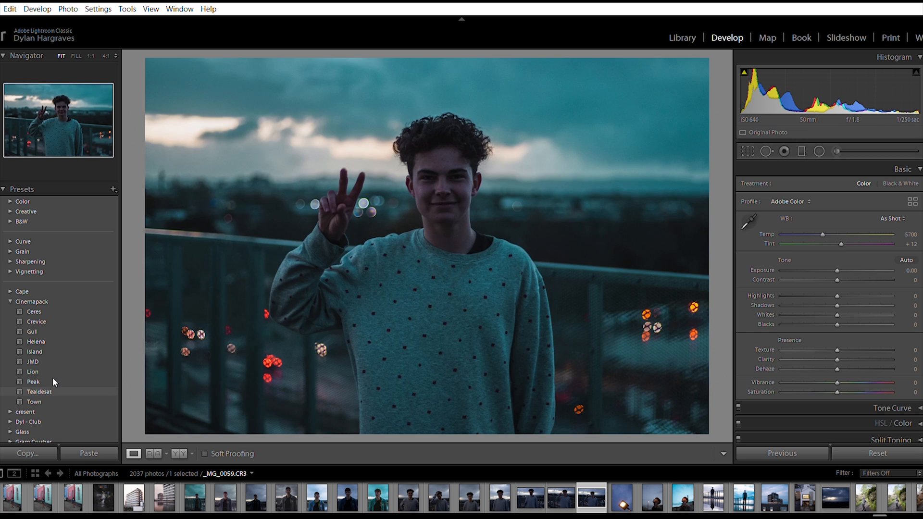
{"action": "left_click", "coordinate": [36, 341]}
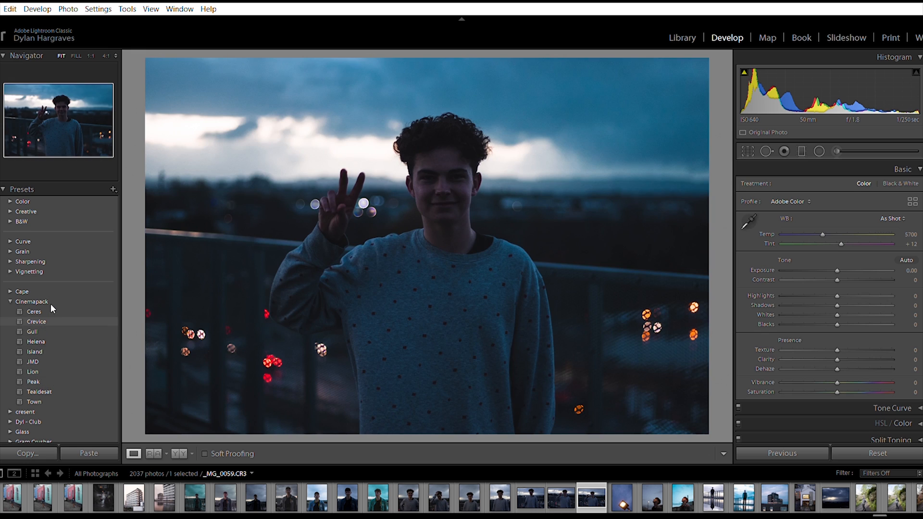
{"action": "left_click", "coordinate": [48, 392]}
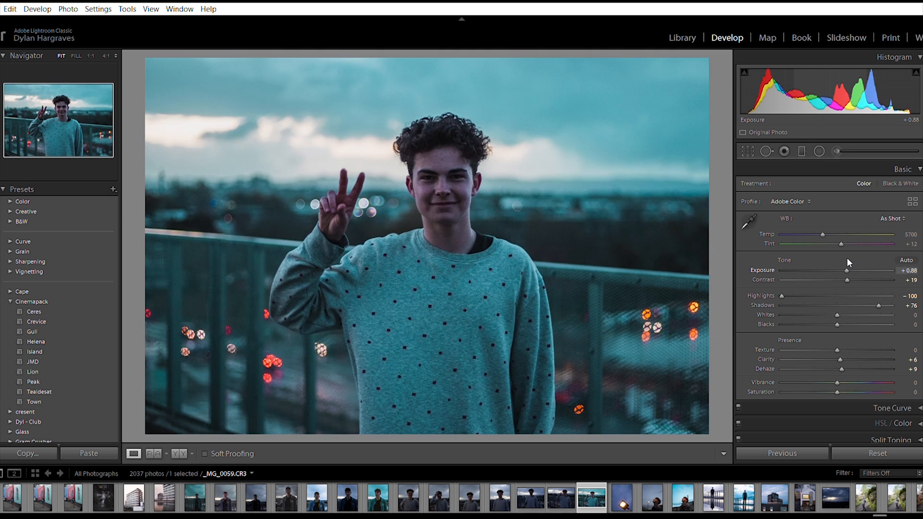
{"action": "left_click_drag", "start_coordinate": [846, 258], "coordinate": [847, 257]}
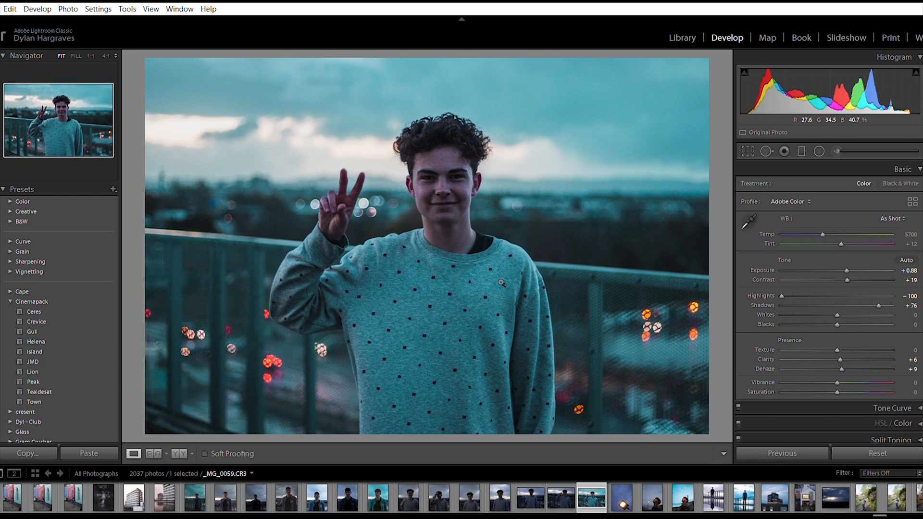
Try the Island preset on the portrait with exposure at +1.65, and reset the photo to its unedited state
{"action": "left_click", "coordinate": [96, 349]}
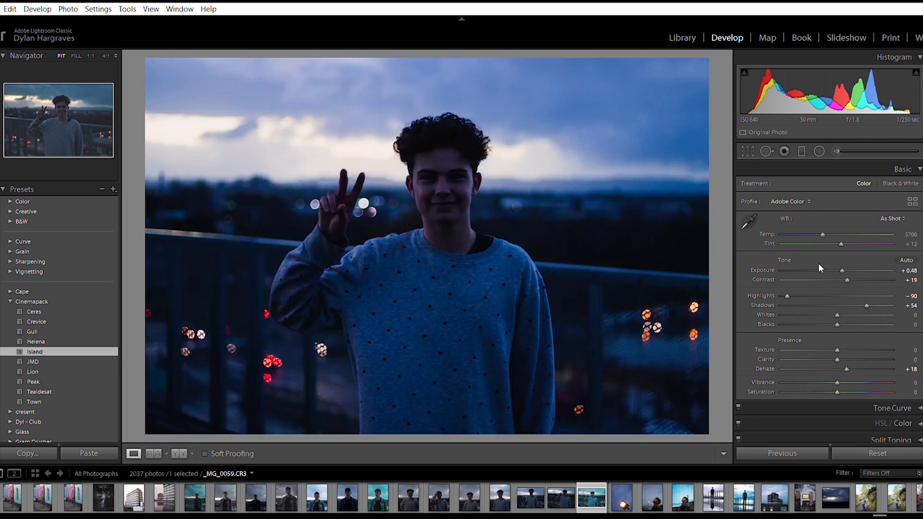
{"action": "left_click_drag", "start_coordinate": [842, 263], "coordinate": [855, 262]}
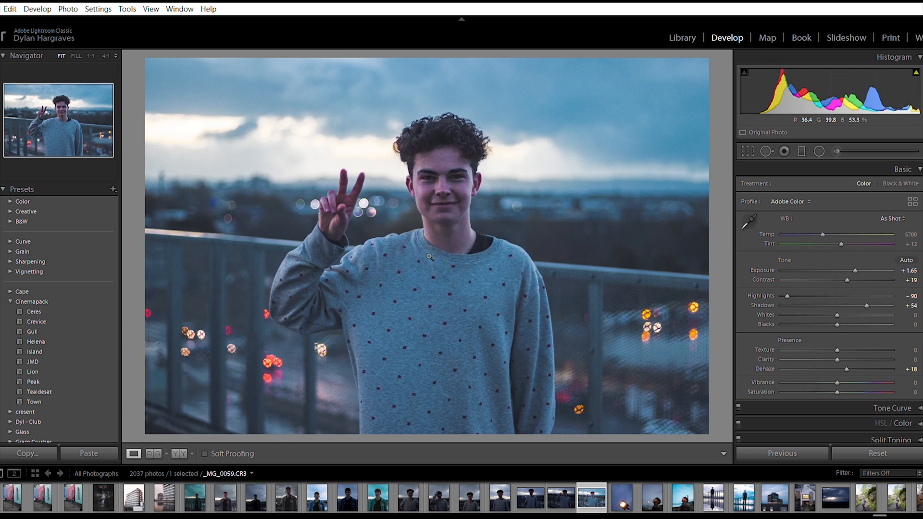
{"action": "left_click", "coordinate": [34, 351]}
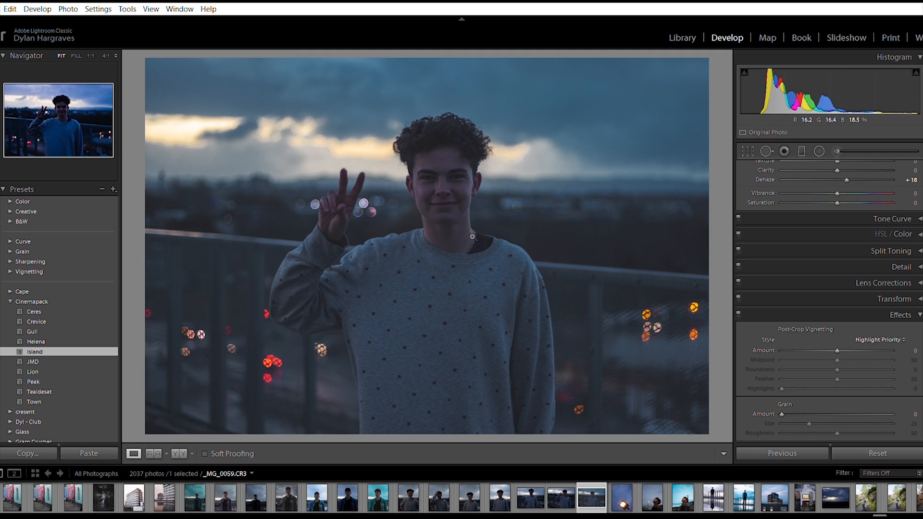
{"action": "left_click", "coordinate": [911, 447]}
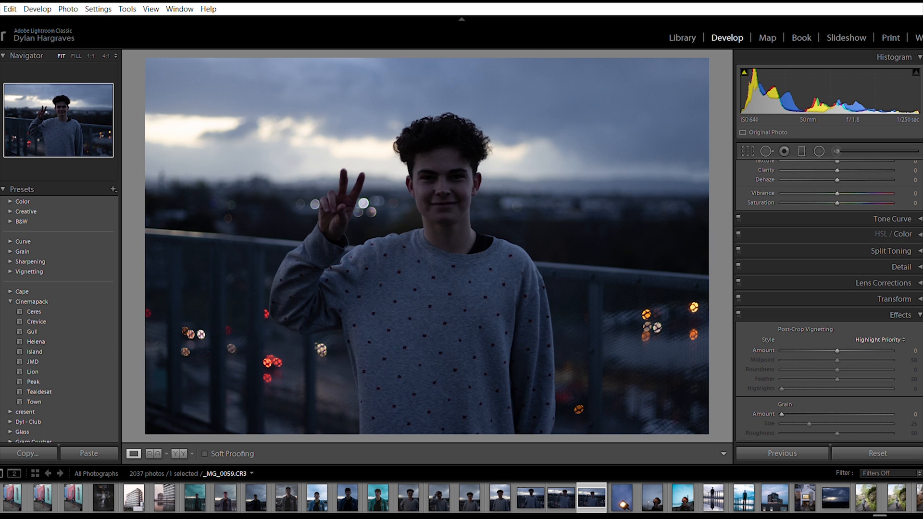
Brighten the unedited portrait by setting the exposure to +1.38
{"action": "left_click", "coordinate": [915, 314]}
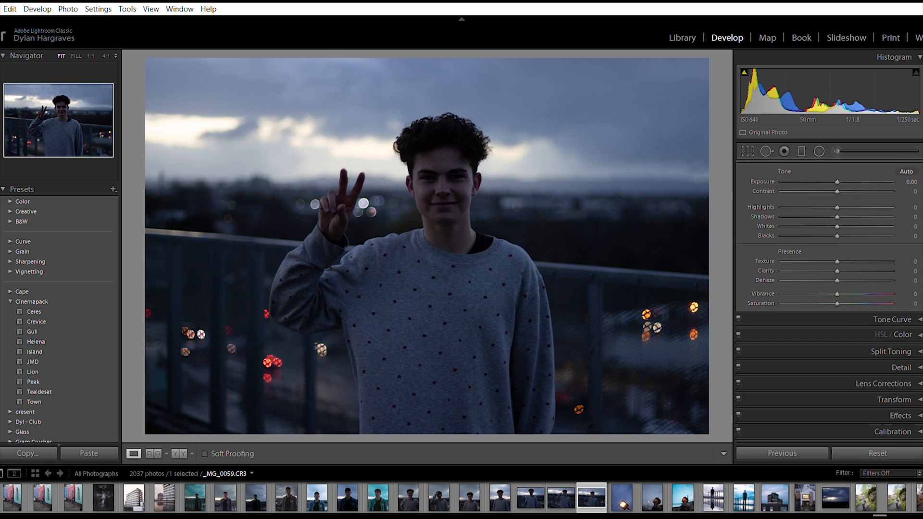
{"action": "scroll", "coordinate": [829, 289], "scroll_direction": "up", "scroll_amount": 3}
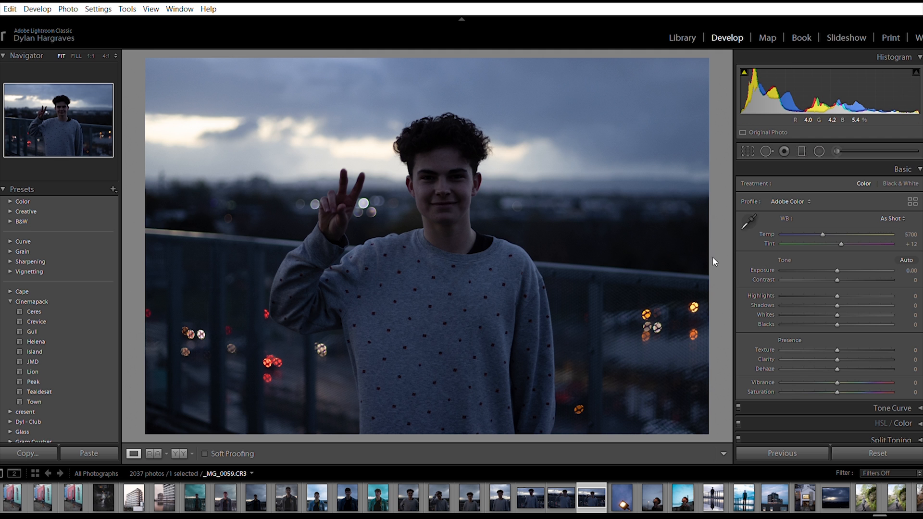
{"action": "left_click_drag", "start_coordinate": [839, 258], "coordinate": [854, 263]}
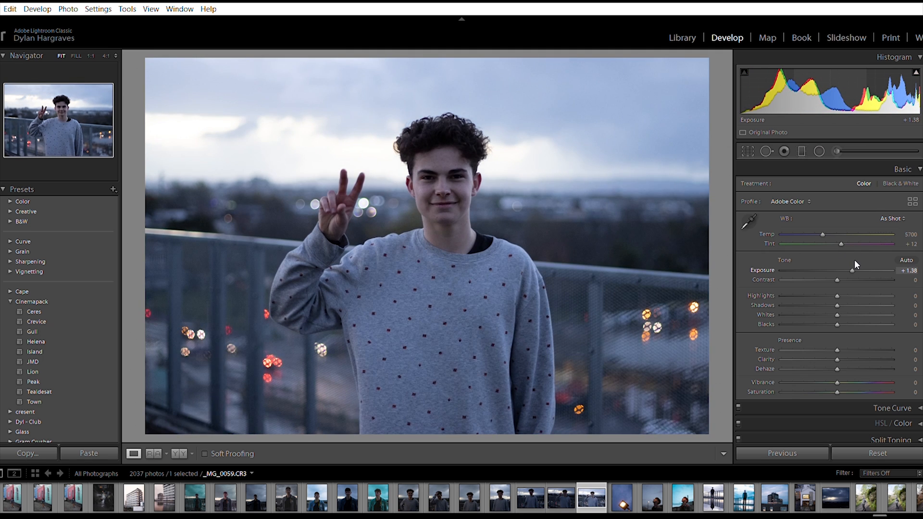
Examine the subject's face, neck and sweater at 1:1 magnification
{"action": "left_click", "coordinate": [472, 171]}
{"action": "left_click_drag", "start_coordinate": [471, 171], "coordinate": [647, 248]}
{"action": "left_click", "coordinate": [470, 236]}
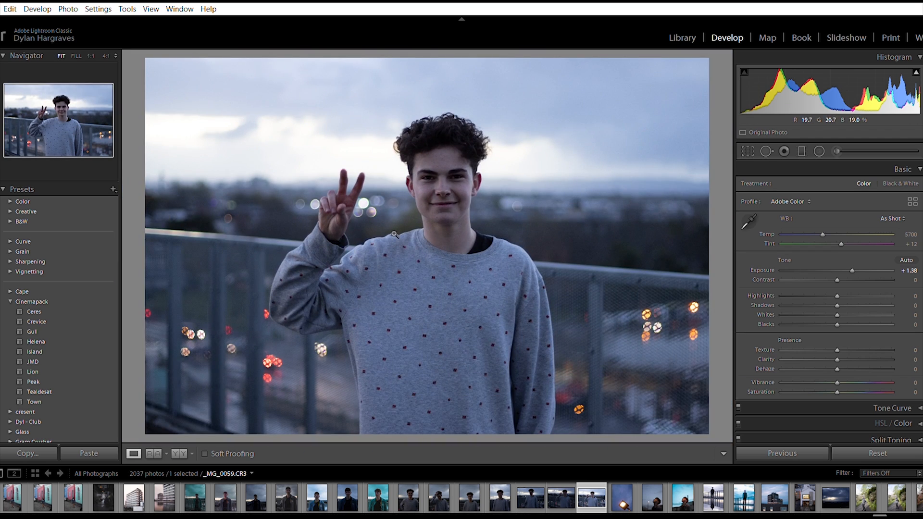
{"action": "left_click", "coordinate": [464, 189]}
{"action": "left_click_drag", "start_coordinate": [552, 297], "coordinate": [457, 130]}
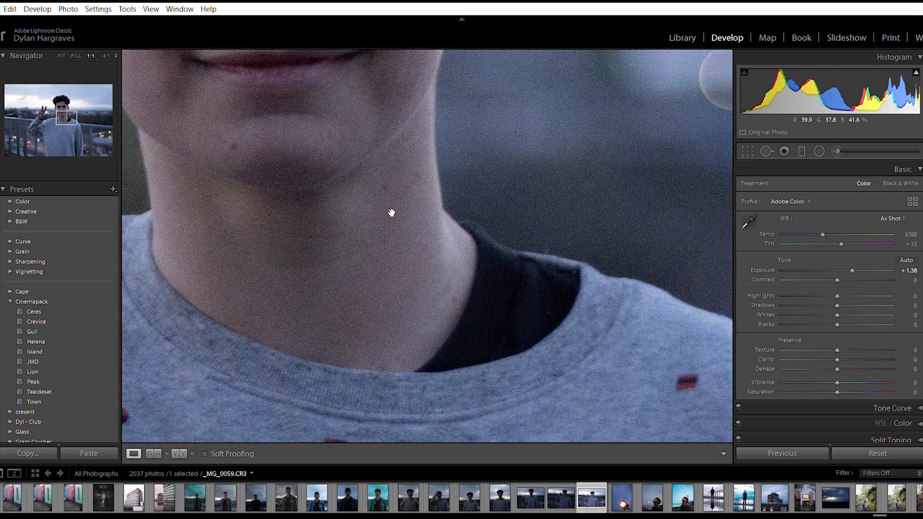
{"action": "left_click", "coordinate": [433, 254]}
{"action": "left_click", "coordinate": [449, 197]}
{"action": "left_click", "coordinate": [456, 209]}
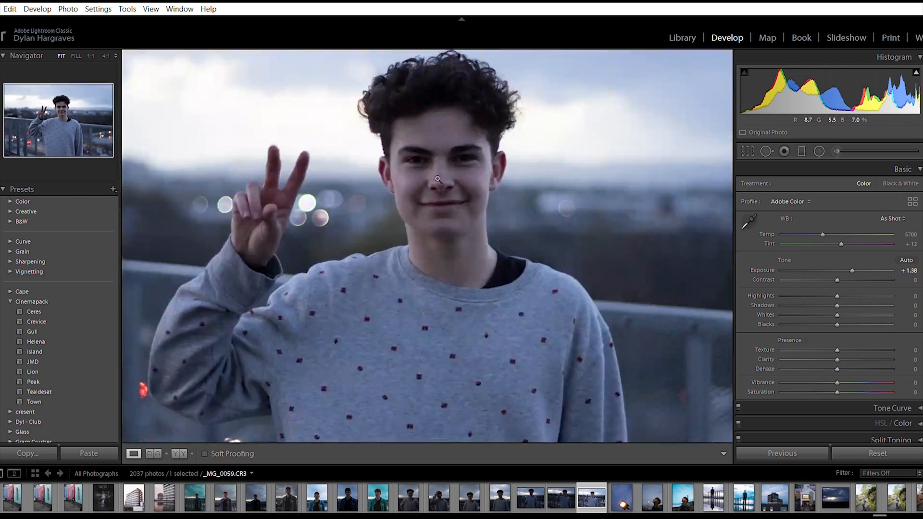
Set contrast to +27, highlights to −100, shadows to +47, whites to +21 and blacks to −19, with temperature 6299 and tint +16
{"action": "left_click_drag", "start_coordinate": [837, 271], "coordinate": [774, 287]}
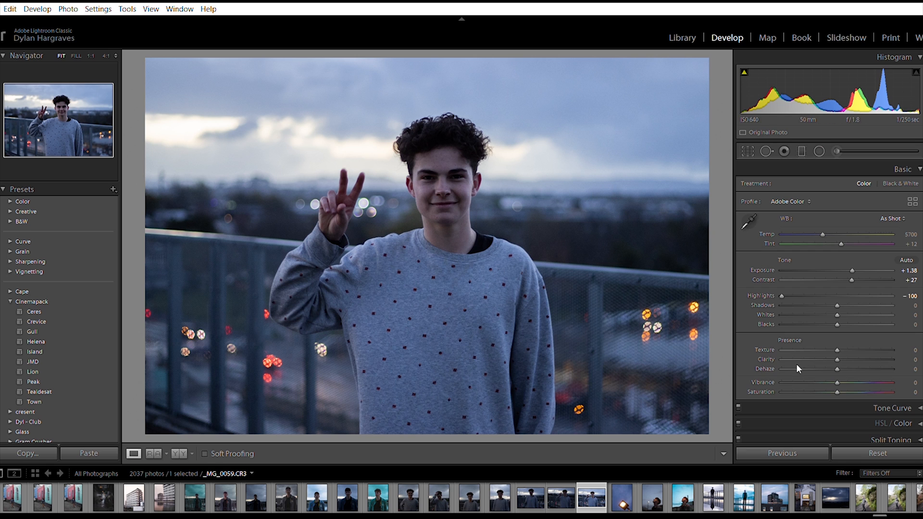
{"action": "mouse_move", "coordinate": [838, 296]}
{"action": "left_mouse_down"}
{"action": "mouse_move", "coordinate": [864, 298]}
{"action": "mouse_move", "coordinate": [842, 304]}
{"action": "mouse_move", "coordinate": [850, 305]}
{"action": "left_mouse_up"}
{"action": "mouse_move", "coordinate": [838, 313]}
{"action": "left_mouse_down"}
{"action": "mouse_move", "coordinate": [825, 316]}
{"action": "mouse_move", "coordinate": [846, 306]}
{"action": "left_mouse_up"}
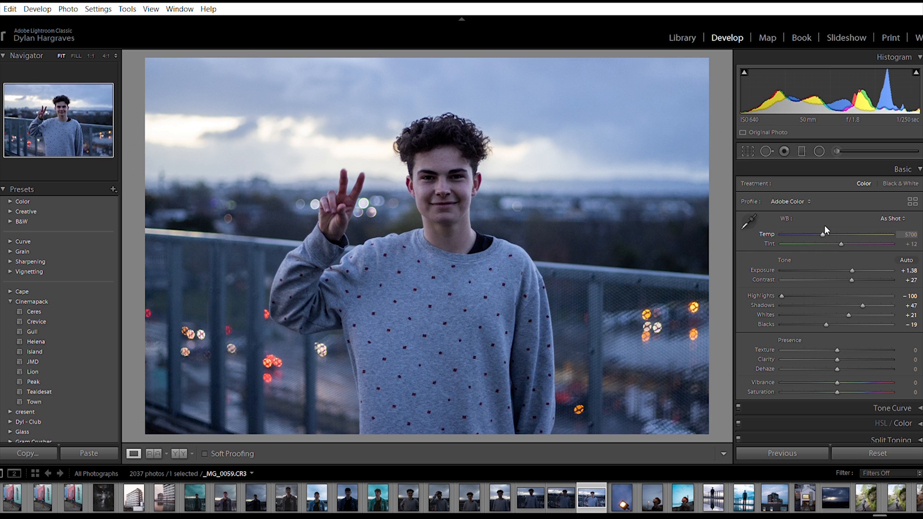
{"action": "left_click_drag", "start_coordinate": [823, 223], "coordinate": [842, 231]}
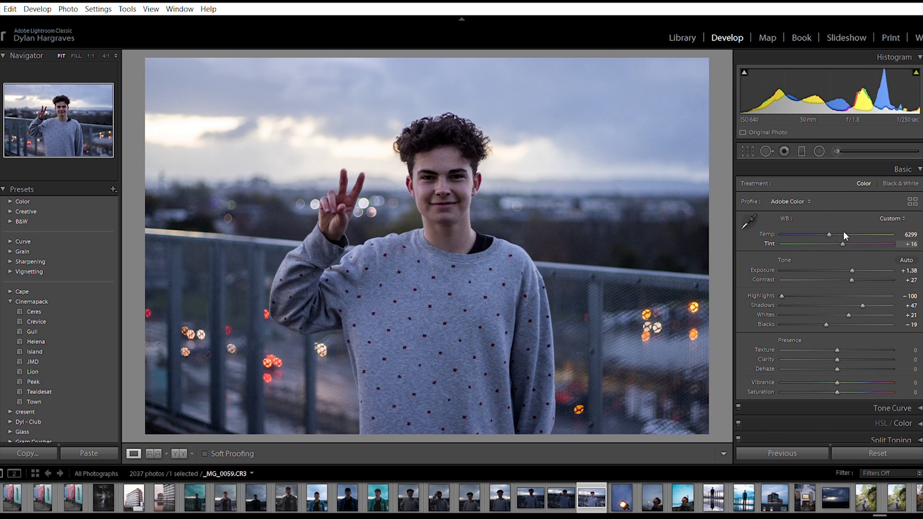
{"action": "left_click", "coordinate": [915, 161]}
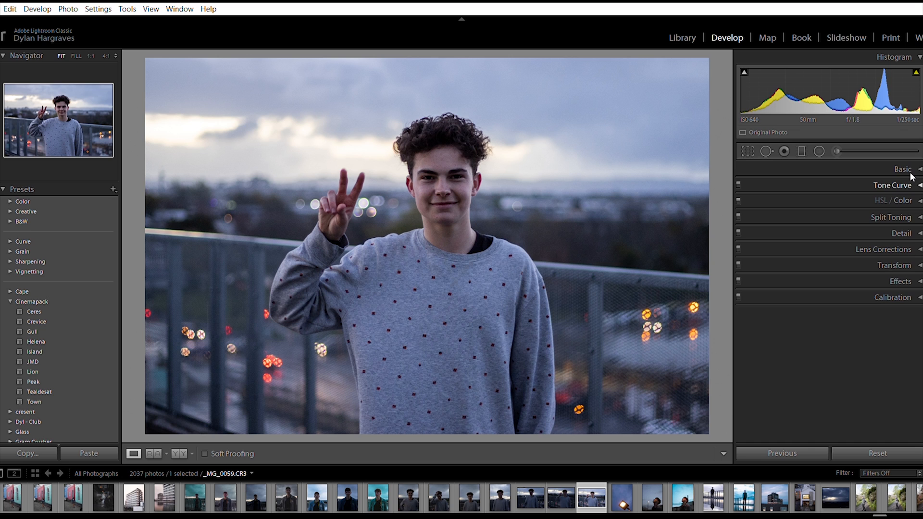
Shape the RGB tone curve into an S-curve, lowering the white endpoint to 94.5% and lifting the black endpoint to 9.4%
{"action": "left_click", "coordinate": [908, 177]}
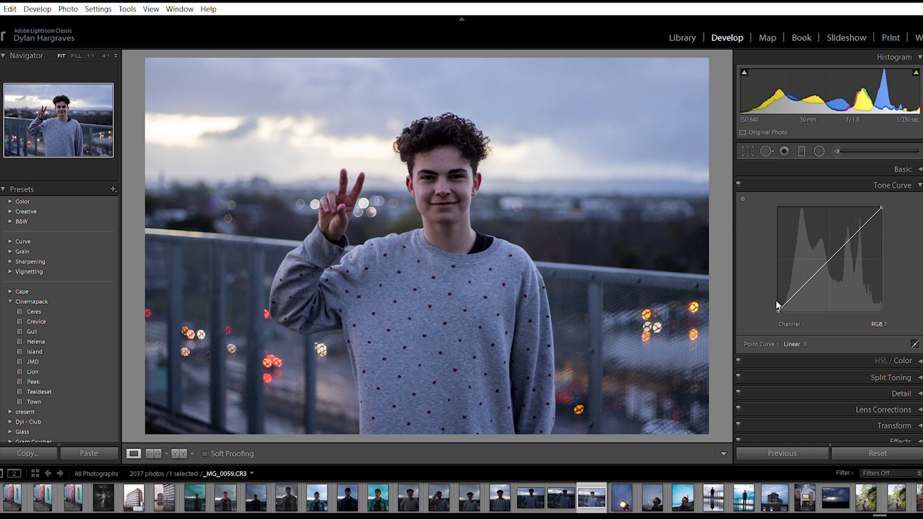
{"action": "left_click", "coordinate": [806, 279]}
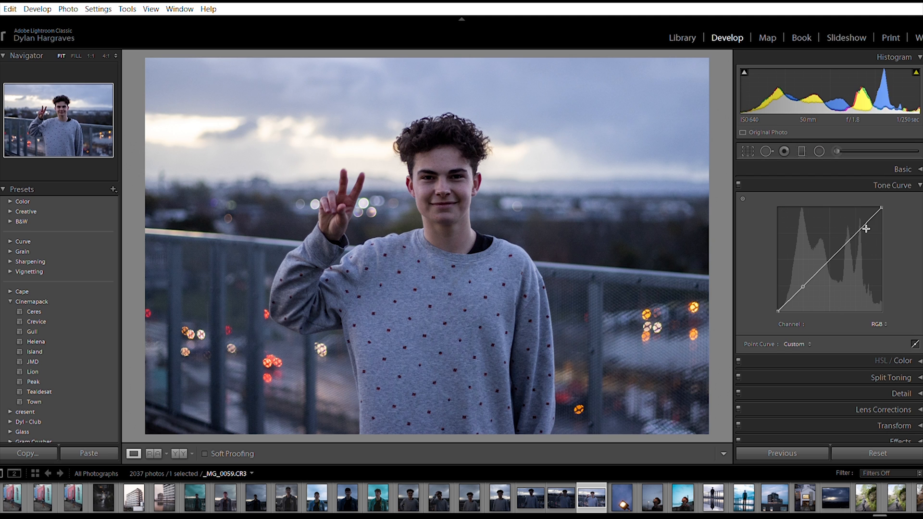
{"action": "left_click", "coordinate": [860, 229]}
{"action": "left_click_drag", "start_coordinate": [804, 282], "coordinate": [804, 288]}
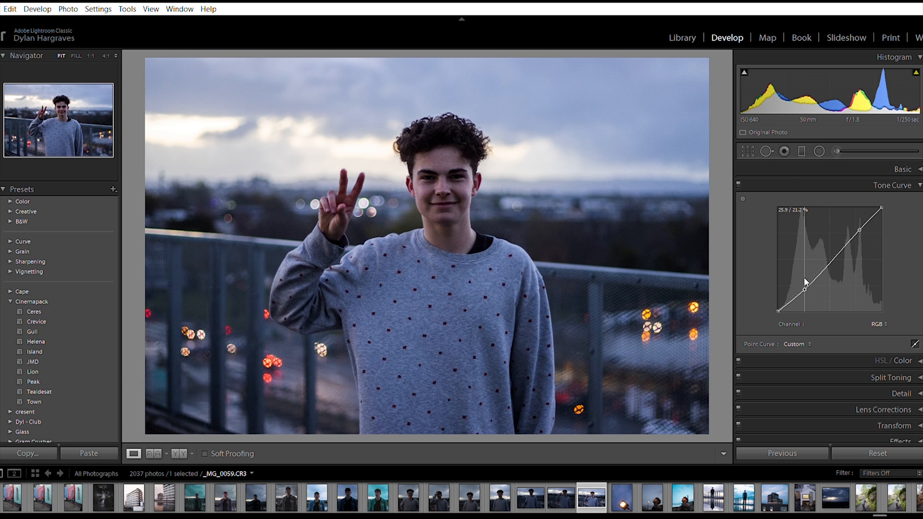
{"action": "left_click_drag", "start_coordinate": [857, 220], "coordinate": [885, 200]}
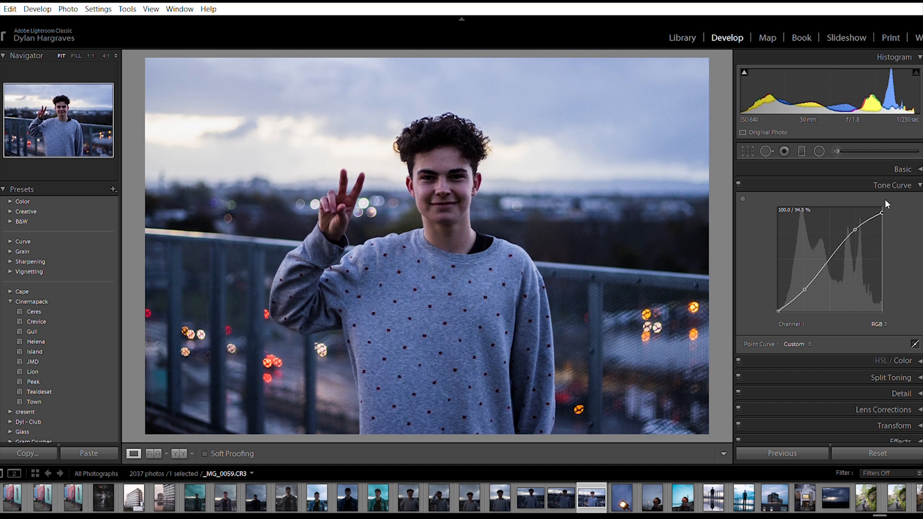
{"action": "left_click_drag", "start_coordinate": [804, 276], "coordinate": [804, 275]}
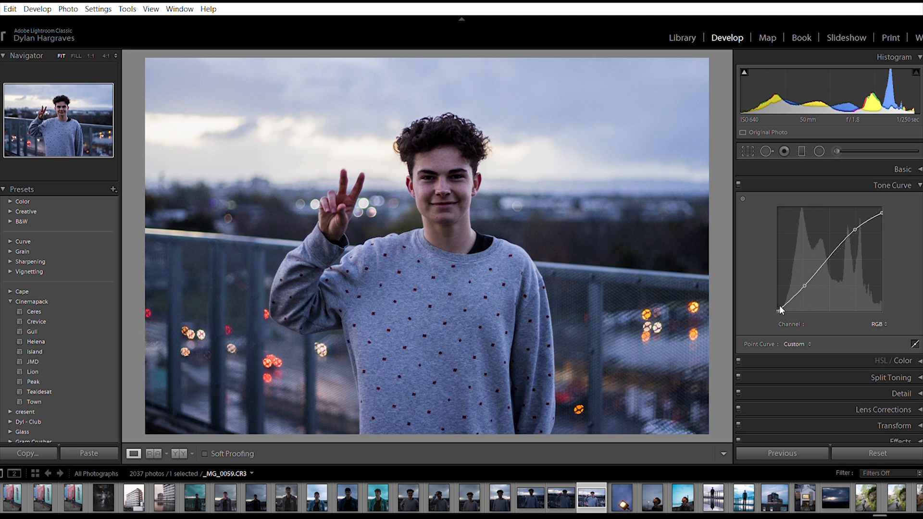
{"action": "left_click_drag", "start_coordinate": [778, 304], "coordinate": [752, 291]}
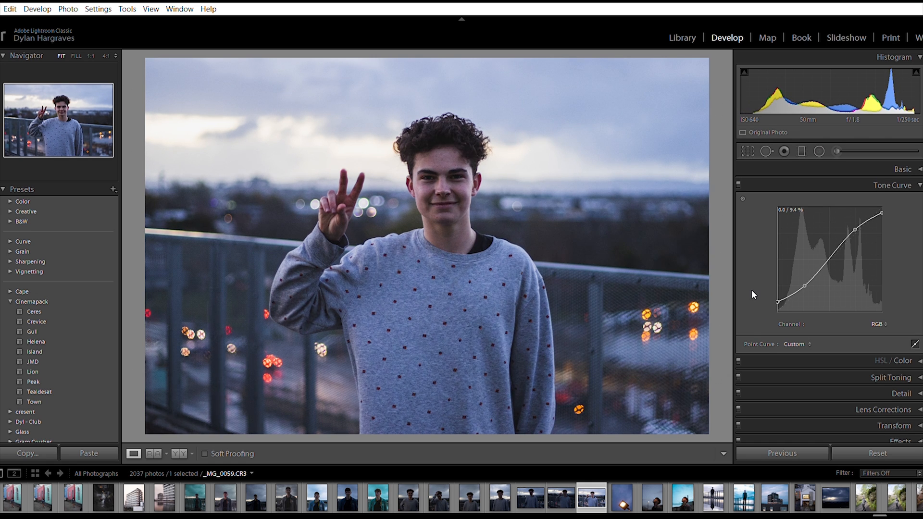
{"action": "left_click", "coordinate": [903, 186]}
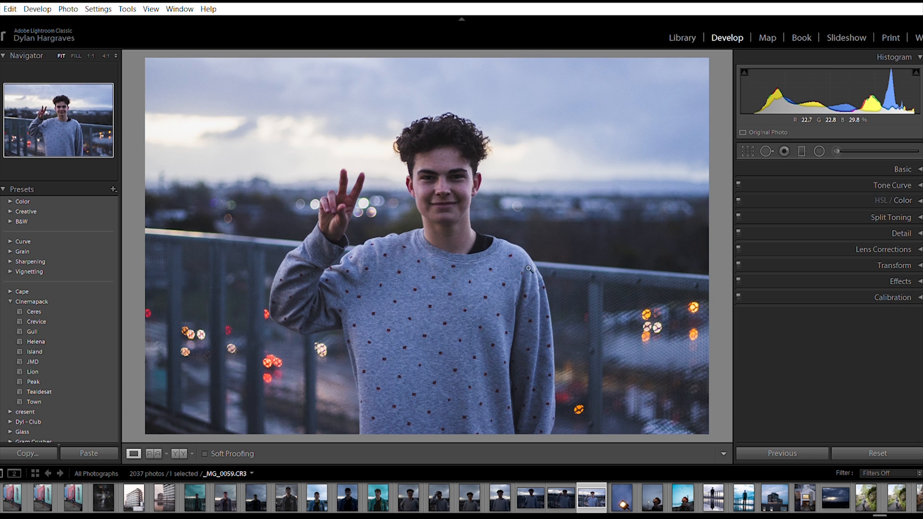
Shift the photo's blues to hue −36, saturation −10 and luminance −16 in the HSL/Color adjustments
{"action": "left_click", "coordinate": [917, 199]}
{"action": "left_click", "coordinate": [819, 216]}
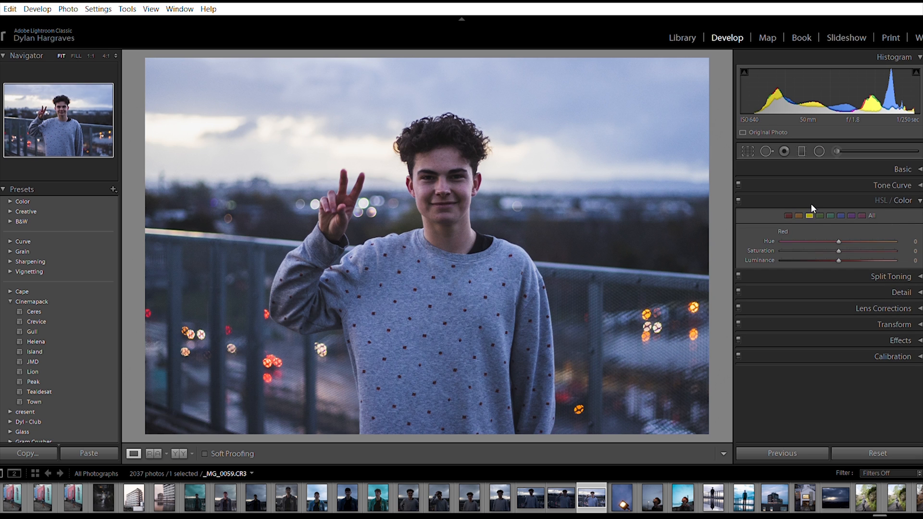
{"action": "left_click", "coordinate": [830, 215]}
{"action": "left_click", "coordinate": [841, 215]}
{"action": "left_click", "coordinate": [851, 215]}
{"action": "left_click", "coordinate": [840, 216]}
{"action": "mouse_move", "coordinate": [838, 241]}
{"action": "left_mouse_down"}
{"action": "mouse_move", "coordinate": [819, 228]}
{"action": "mouse_move", "coordinate": [830, 247]}
{"action": "left_mouse_up"}
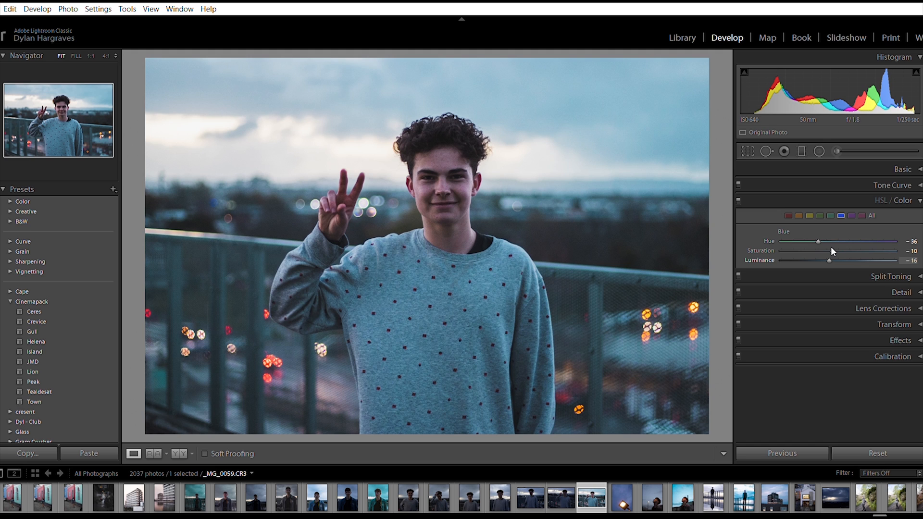
Adjust the aqua tones to hue +100 and saturation −10
{"action": "left_click", "coordinate": [830, 215]}
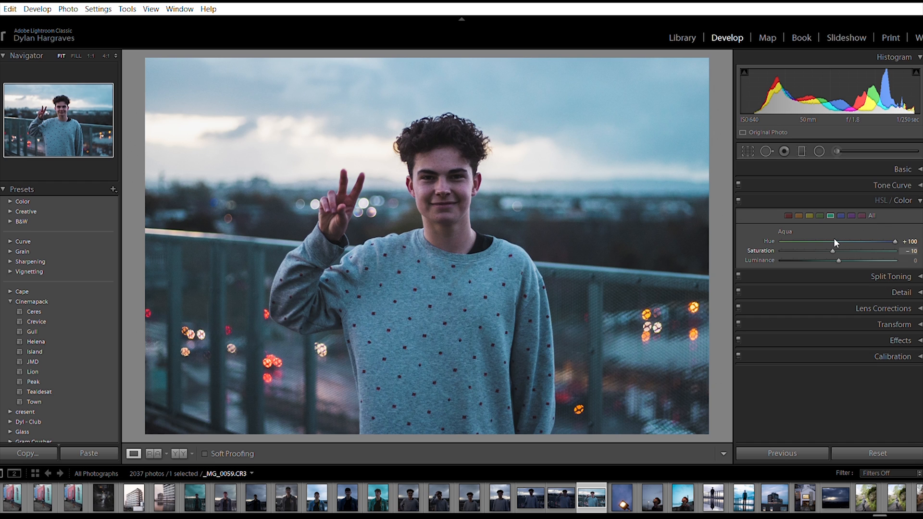
{"action": "left_click", "coordinate": [866, 241]}
{"action": "mouse_move", "coordinate": [838, 226]}
{"action": "left_mouse_down"}
{"action": "mouse_move", "coordinate": [805, 230]}
{"action": "mouse_move", "coordinate": [805, 241]}
{"action": "mouse_move", "coordinate": [851, 238]}
{"action": "left_mouse_up"}
{"action": "type", "text": "14"}
{"action": "key", "text": "Return"}
Set yellow to hue −46, saturation +14 and luminance −19, and orange to hue −30 and luminance −15
{"action": "left_click", "coordinate": [820, 214]}
{"action": "left_click", "coordinate": [809, 215]}
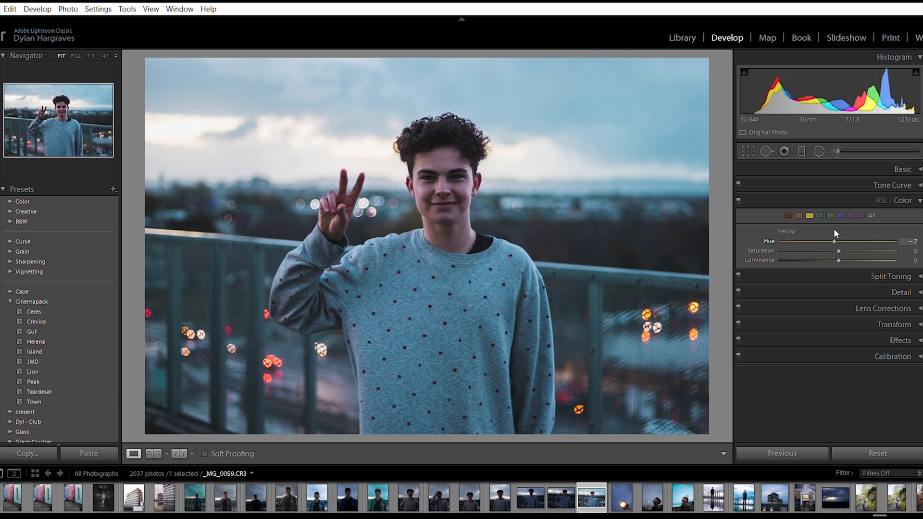
{"action": "left_click_drag", "start_coordinate": [823, 234], "coordinate": [844, 244]}
{"action": "left_click_drag", "start_coordinate": [838, 247], "coordinate": [826, 248]}
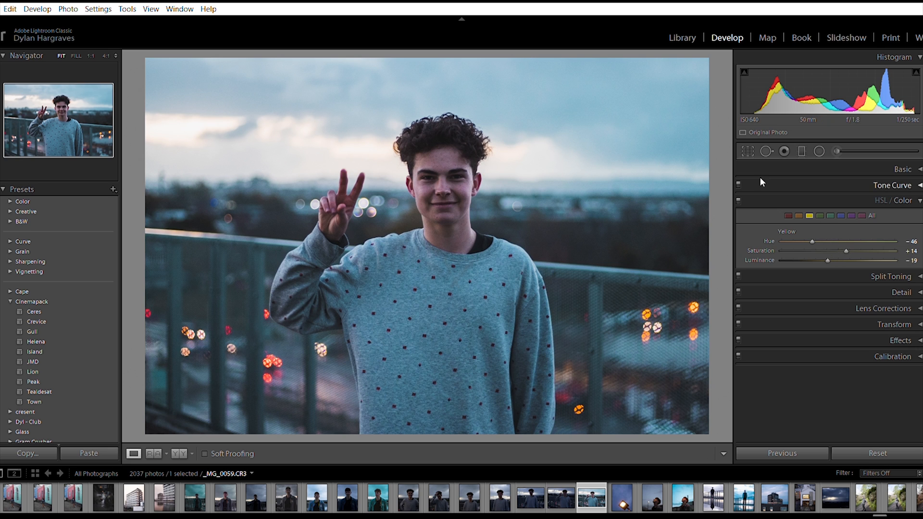
{"action": "left_click", "coordinate": [798, 215]}
{"action": "left_click_drag", "start_coordinate": [830, 227], "coordinate": [823, 226]}
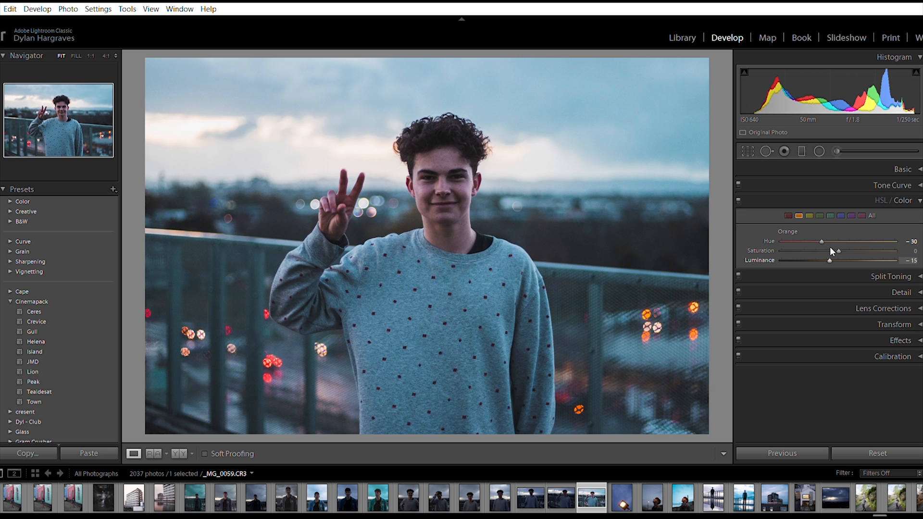
Compare the portrait with and without the colour adjustments
{"action": "left_click", "coordinate": [737, 185]}
{"action": "left_click", "coordinate": [737, 185]}
{"action": "left_click", "coordinate": [739, 187]}
{"action": "left_click", "coordinate": [738, 188]}
{"action": "left_click", "coordinate": [739, 187]}
{"action": "left_click", "coordinate": [738, 187]}
{"action": "left_click", "coordinate": [916, 200]}
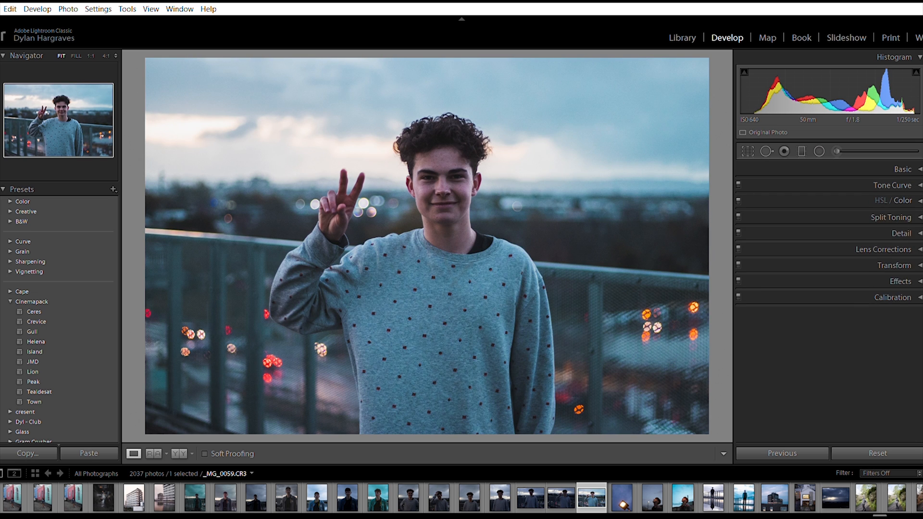
Split-tone the photo with highlights at hue 44, saturation 12 and shadows at hue 42, saturation 12
{"action": "left_click", "coordinate": [907, 216]}
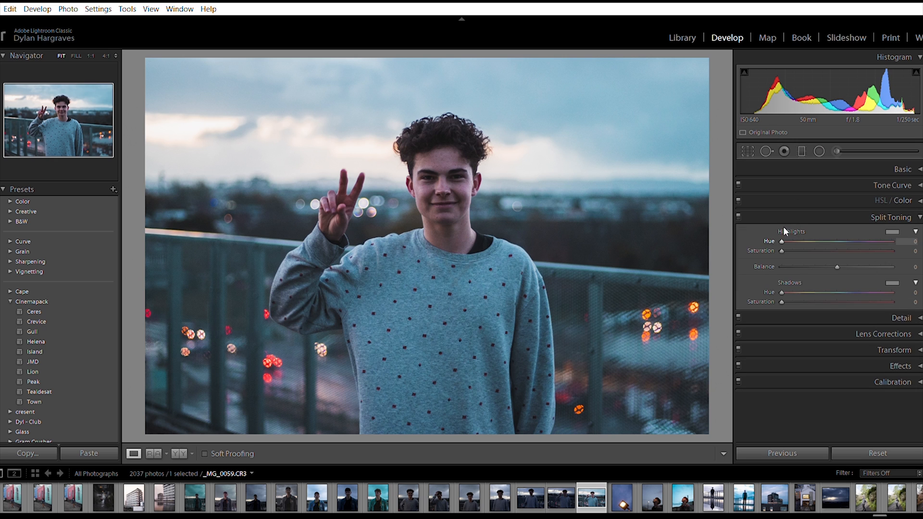
{"action": "left_click_drag", "start_coordinate": [788, 230], "coordinate": [794, 229]}
{"action": "left_click_drag", "start_coordinate": [849, 283], "coordinate": [856, 286]}
{"action": "left_click_drag", "start_coordinate": [783, 248], "coordinate": [796, 247]}
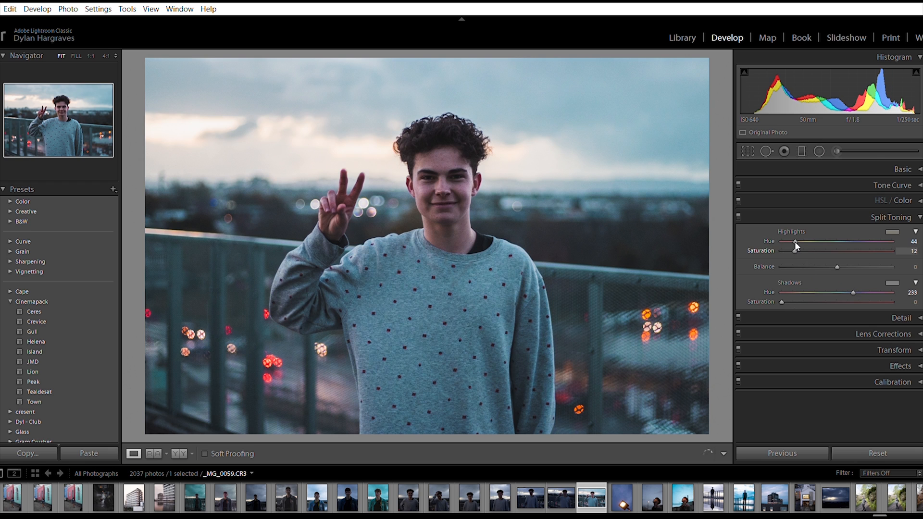
{"action": "left_click_drag", "start_coordinate": [782, 294], "coordinate": [794, 294]}
{"action": "left_click_drag", "start_coordinate": [853, 279], "coordinate": [794, 281]}
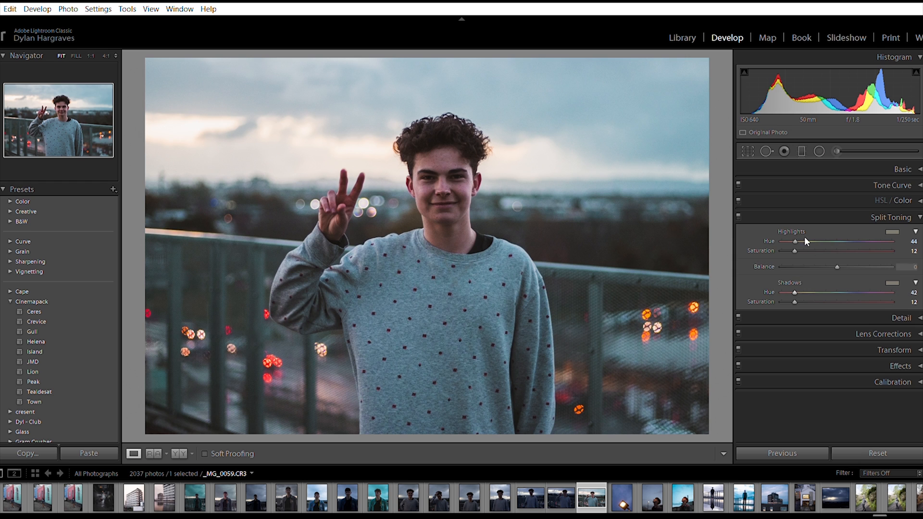
Set the split-toning highlights hue to 236
{"action": "left_click_drag", "start_coordinate": [796, 239], "coordinate": [856, 239]}
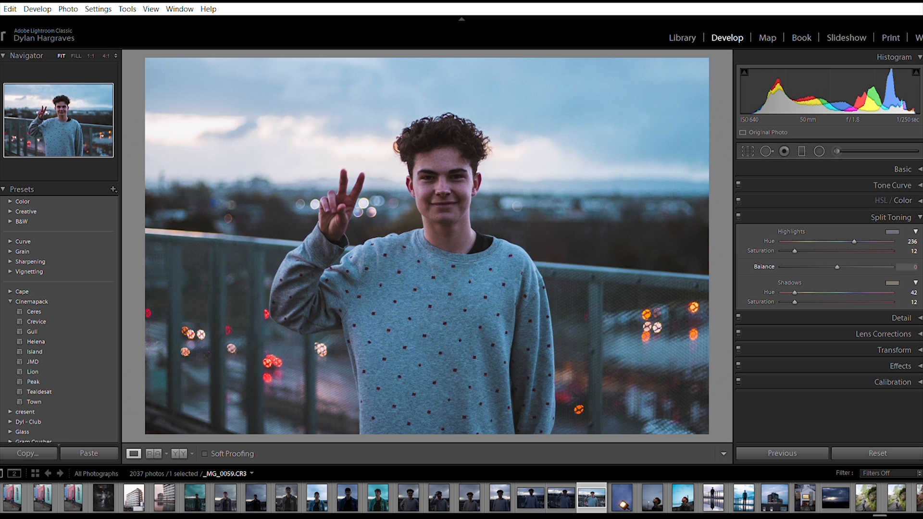
{"action": "left_click", "coordinate": [893, 217]}
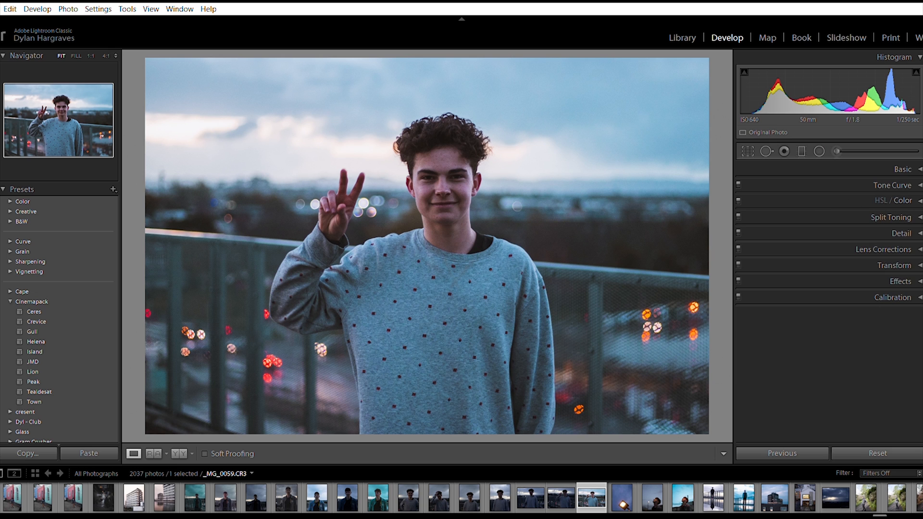
Apply luminance noise reduction of about 10, checking the grain on the face at 1:1 zoom
{"action": "left_click", "coordinate": [906, 232]}
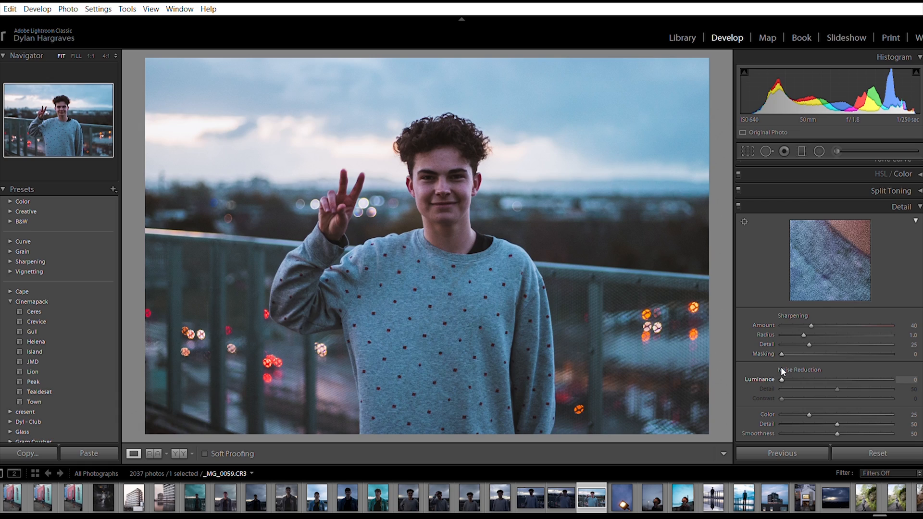
{"action": "key", "text": "z"}
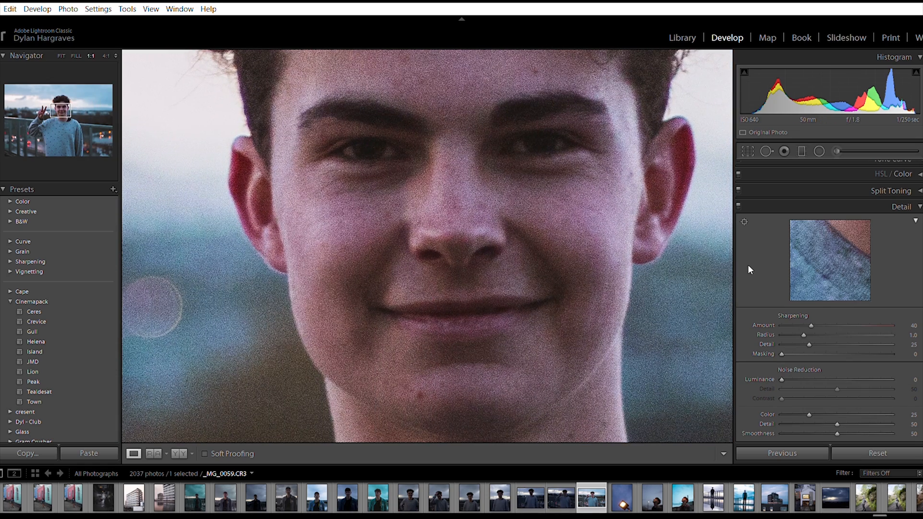
{"action": "left_click_drag", "start_coordinate": [782, 379], "coordinate": [791, 369]}
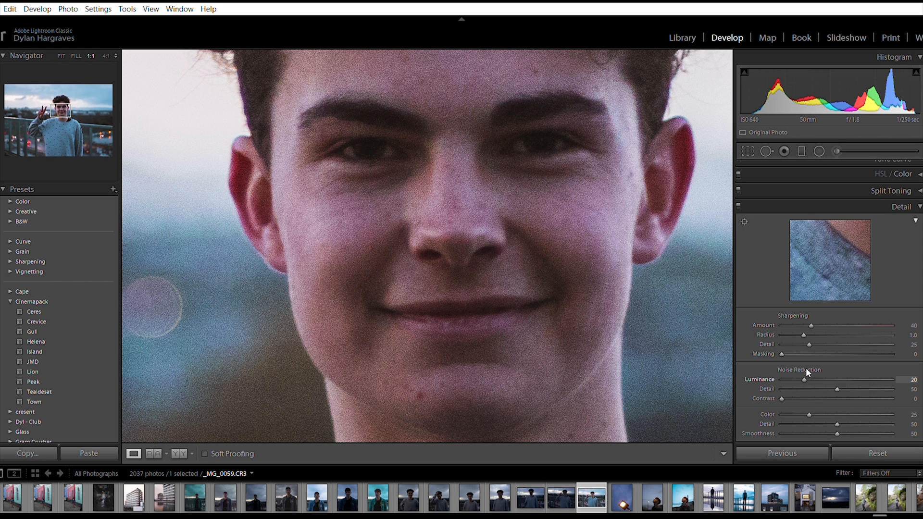
{"action": "left_click", "coordinate": [573, 281]}
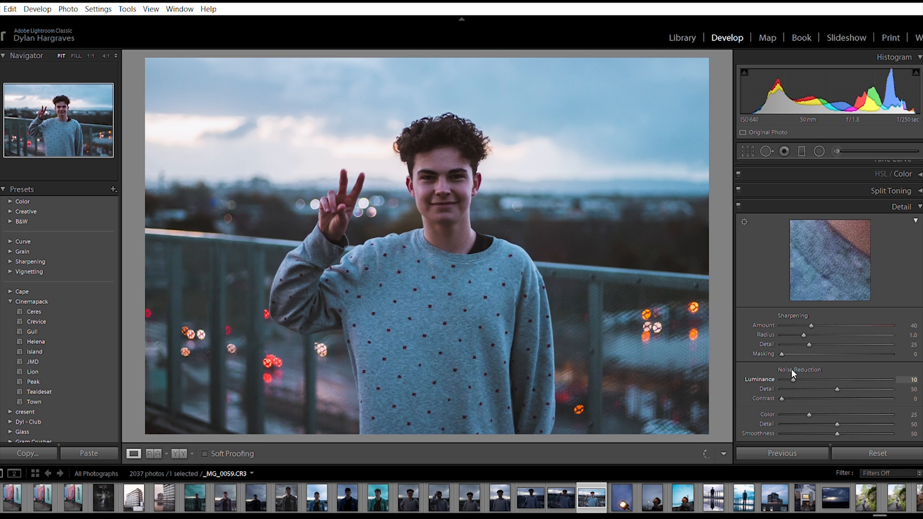
{"action": "left_click_drag", "start_coordinate": [787, 369], "coordinate": [786, 370]}
{"action": "left_click", "coordinate": [902, 206]}
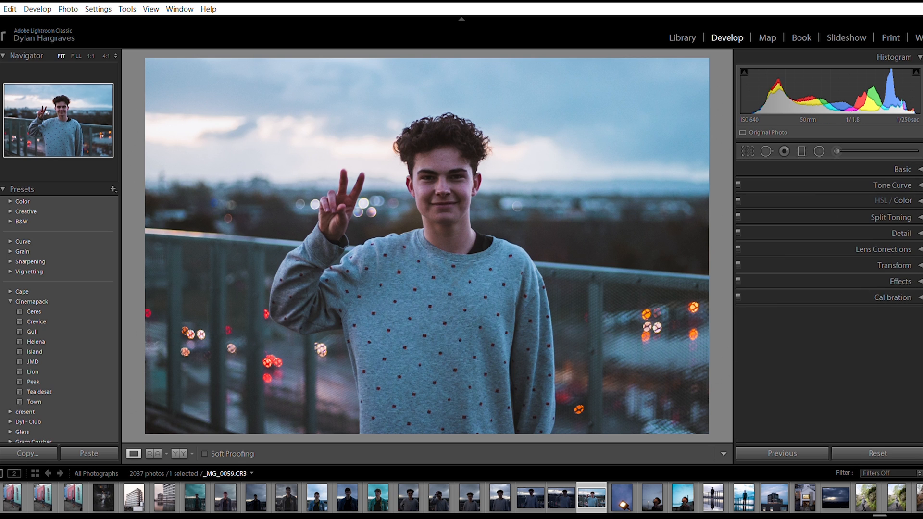
Calibrate the colours with shadows tint −11, red primary hue +13, green primary hue −9 and blue primary hue −14
{"action": "left_click", "coordinate": [904, 296]}
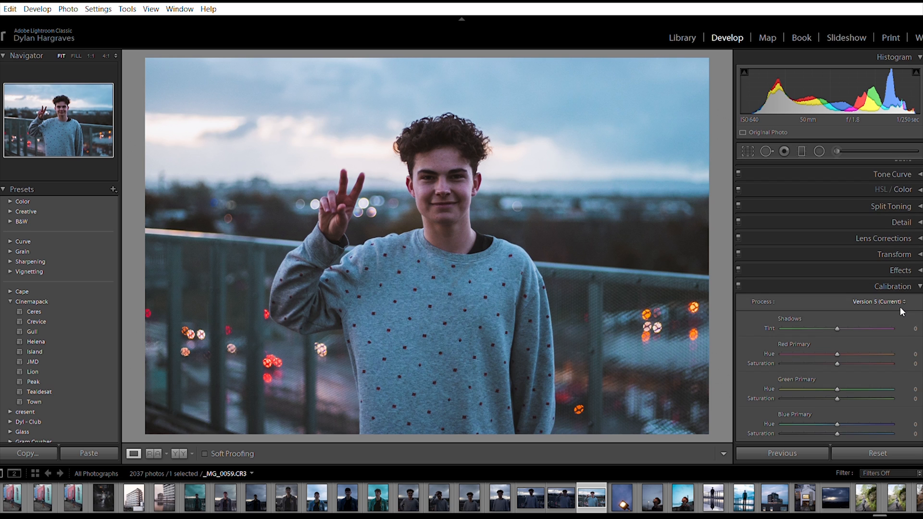
{"action": "mouse_move", "coordinate": [838, 315]}
{"action": "left_mouse_down"}
{"action": "mouse_move", "coordinate": [829, 316]}
{"action": "mouse_move", "coordinate": [836, 322]}
{"action": "left_mouse_up"}
{"action": "left_click_drag", "start_coordinate": [838, 340], "coordinate": [844, 342]}
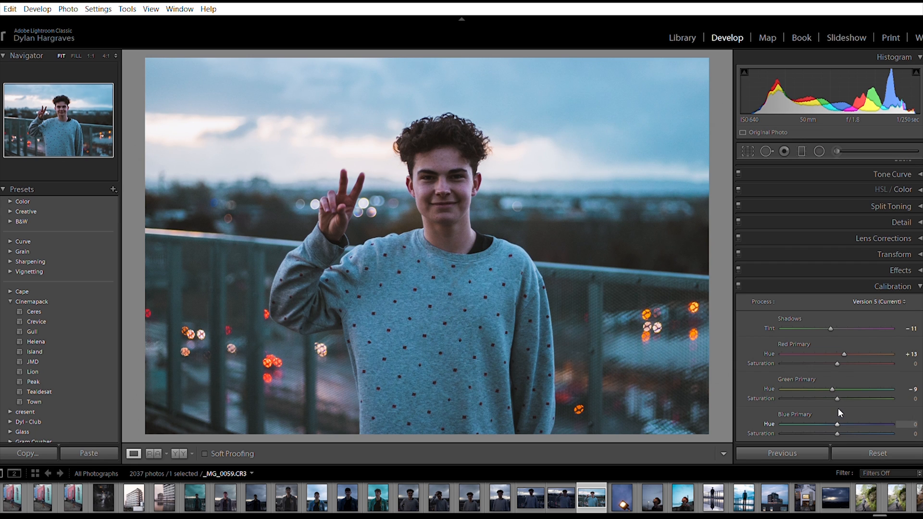
{"action": "left_click_drag", "start_coordinate": [836, 409], "coordinate": [828, 410]}
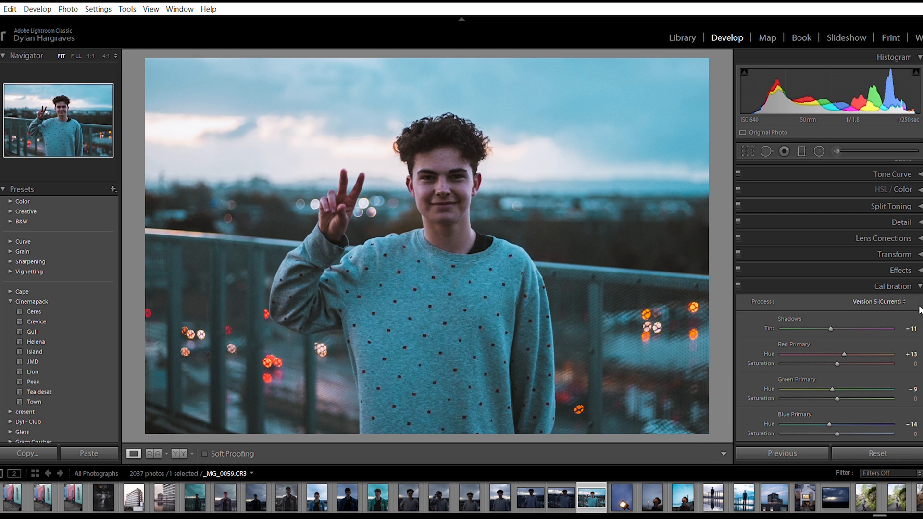
{"action": "left_click", "coordinate": [913, 286]}
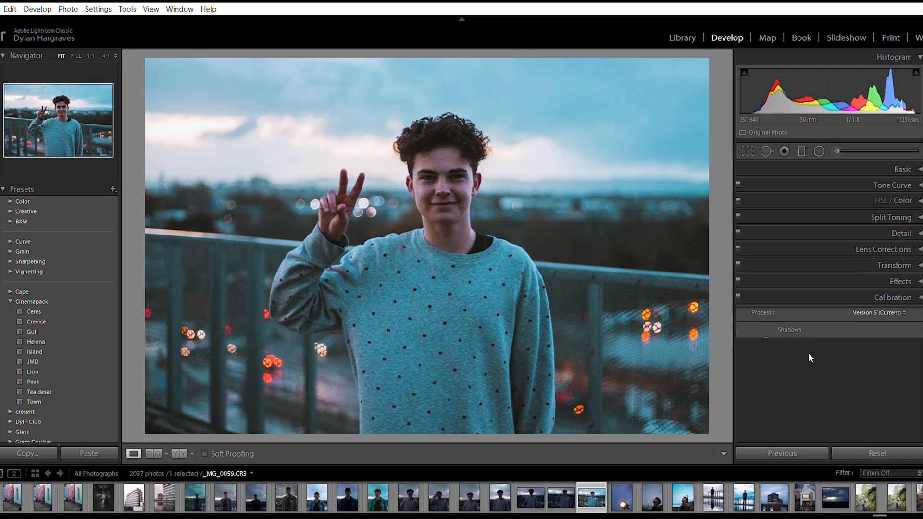
Compare the portrait with and without the calibration adjustments
{"action": "left_click", "coordinate": [738, 280]}
{"action": "left_click", "coordinate": [739, 280]}
{"action": "left_click", "coordinate": [738, 281]}
{"action": "left_click", "coordinate": [738, 280]}
{"action": "left_click", "coordinate": [738, 286]}
{"action": "left_click", "coordinate": [739, 286]}
{"action": "left_click", "coordinate": [738, 286]}
{"action": "left_click", "coordinate": [738, 286]}
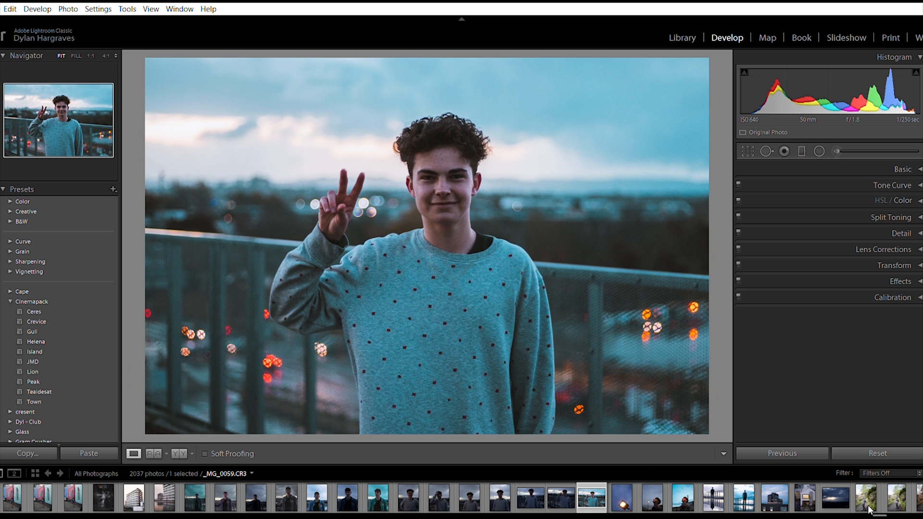
Open the photo _MG_0070.CR3 of the hooded man on the brick path for editing
{"action": "scroll", "coordinate": [878, 500], "scroll_direction": "down", "scroll_amount": 3}
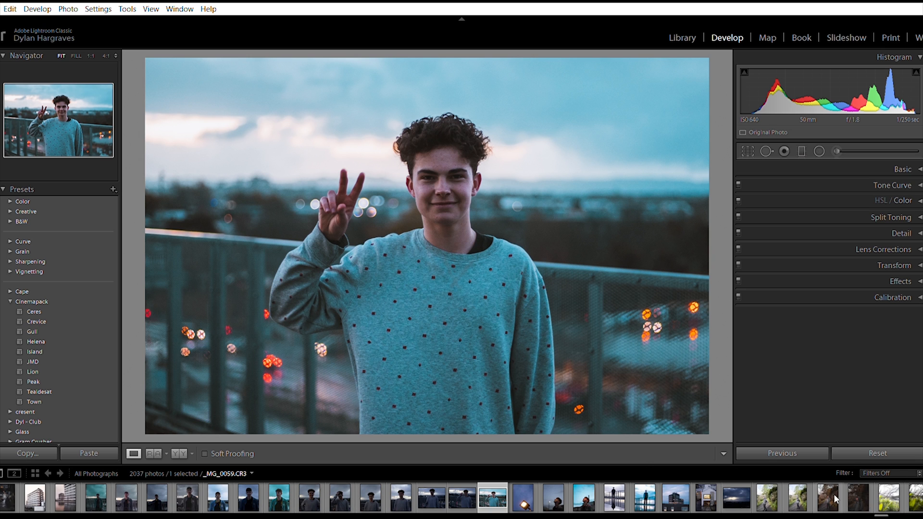
{"action": "left_click", "coordinate": [806, 490]}
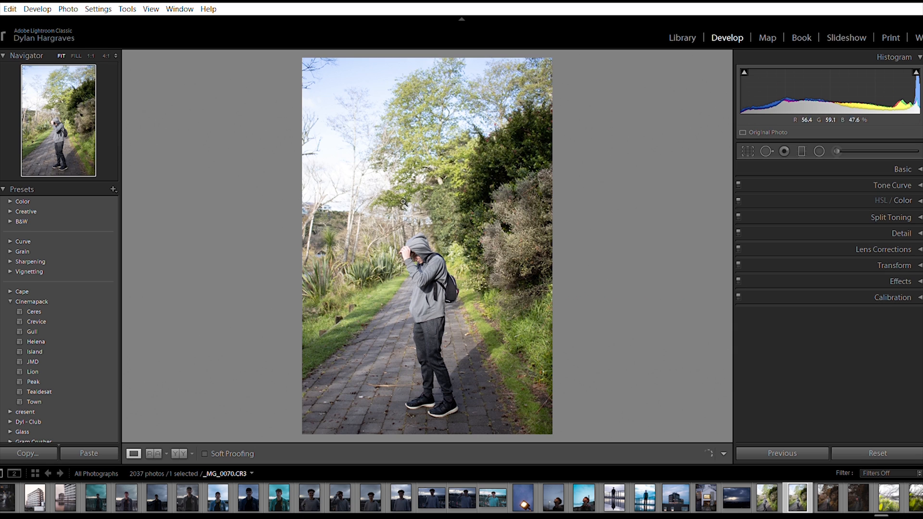
{"action": "left_click", "coordinate": [419, 157]}
{"action": "left_click_drag", "start_coordinate": [498, 187], "coordinate": [663, 279]}
{"action": "left_click", "coordinate": [591, 241]}
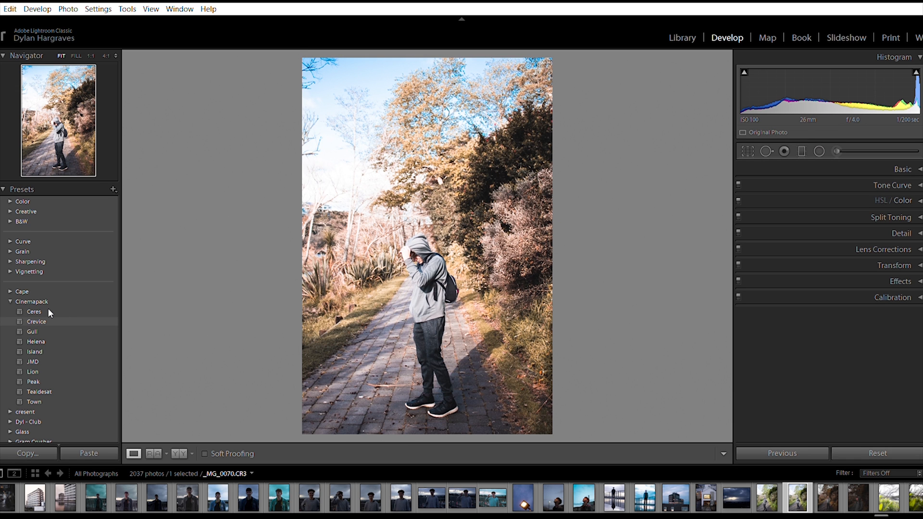
Try the Cinemapack preset Crevice with exposure at −0.66, and reset the photo to its unedited state
{"action": "left_click", "coordinate": [48, 319]}
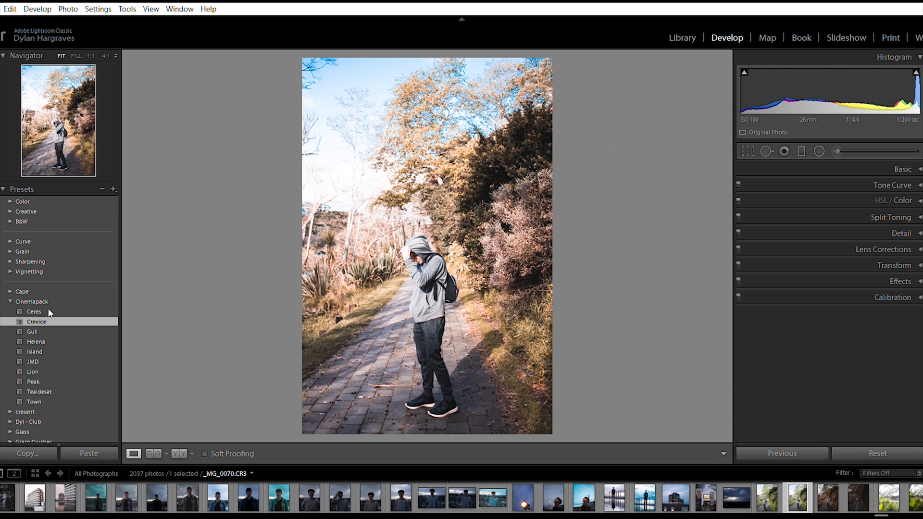
{"action": "left_click", "coordinate": [911, 169]}
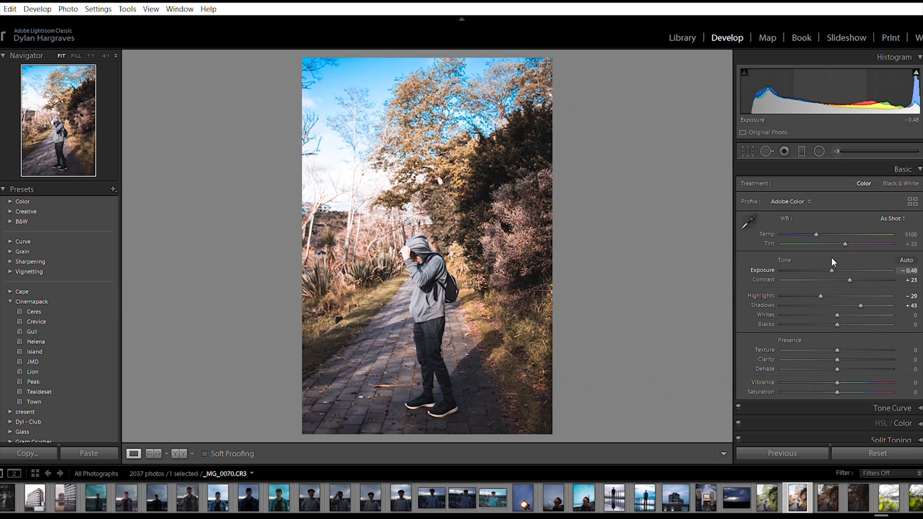
{"action": "left_click_drag", "start_coordinate": [831, 257], "coordinate": [829, 258]}
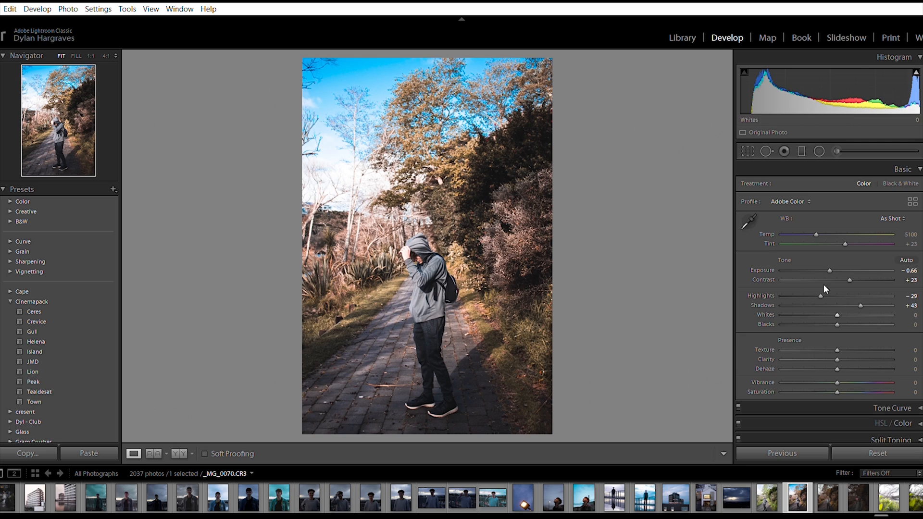
{"action": "left_click", "coordinate": [417, 260]}
{"action": "left_click", "coordinate": [426, 197]}
{"action": "left_click", "coordinate": [873, 441]}
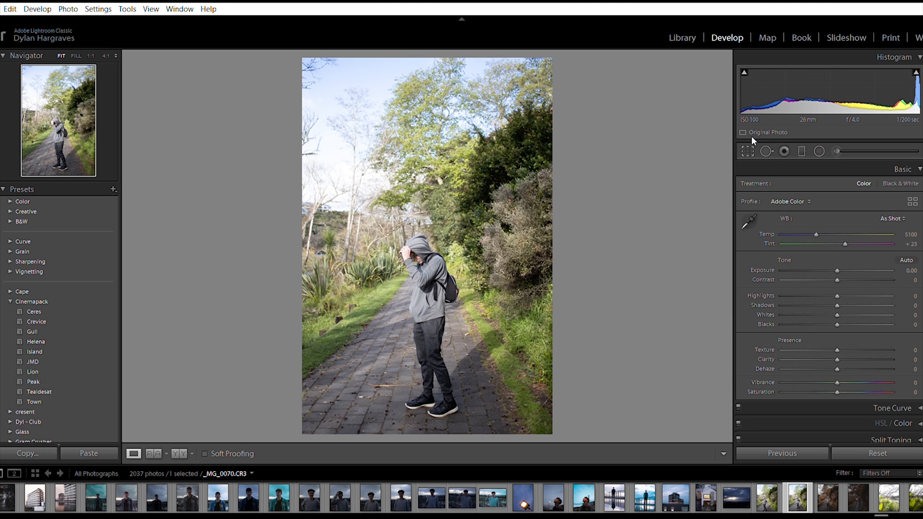
Crop the photo to 1 x 1 after trying 4 x 5 / 8 x 10, framing the hooded man's upper body at the lower edge
{"action": "key", "text": "r"}
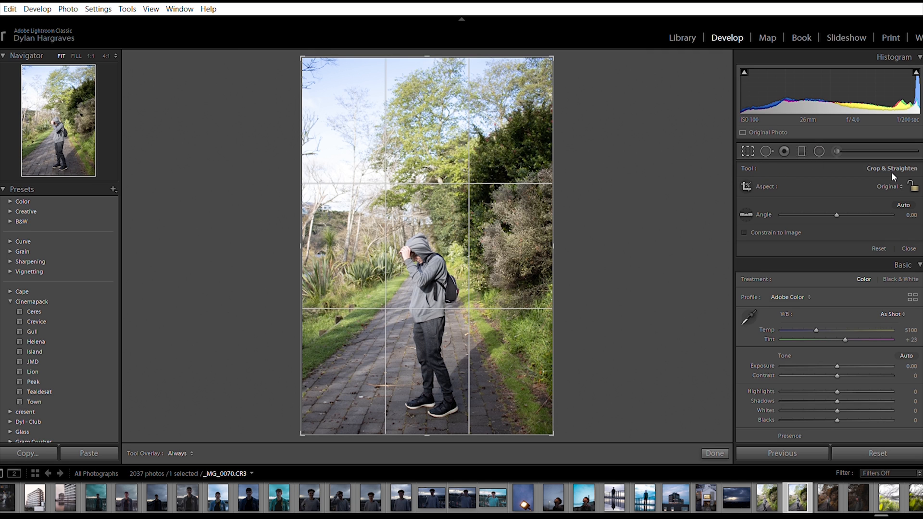
{"action": "left_click", "coordinate": [795, 242]}
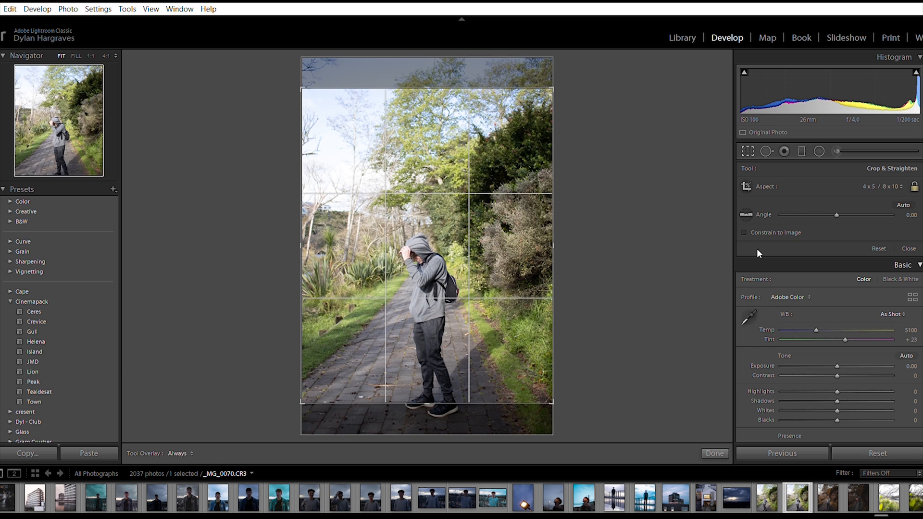
{"action": "mouse_move", "coordinate": [484, 294]}
{"action": "left_mouse_down"}
{"action": "mouse_move", "coordinate": [473, 337]}
{"action": "mouse_move", "coordinate": [470, 291]}
{"action": "left_mouse_up"}
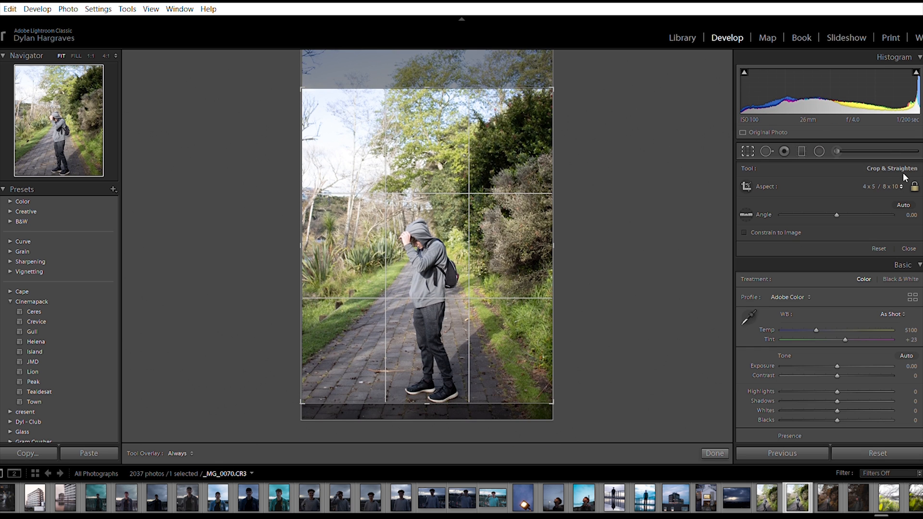
{"action": "left_click", "coordinate": [829, 229]}
{"action": "left_click_drag", "start_coordinate": [488, 244], "coordinate": [533, 342]}
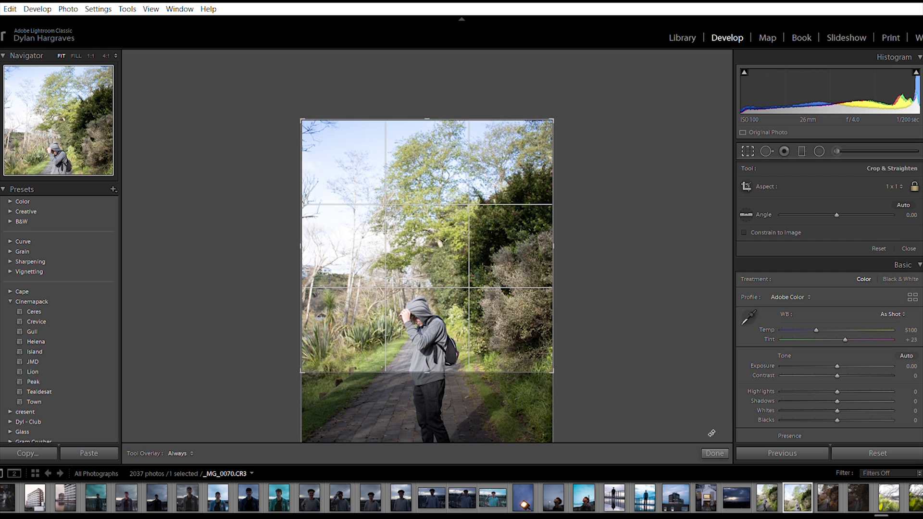
{"action": "left_click", "coordinate": [714, 452]}
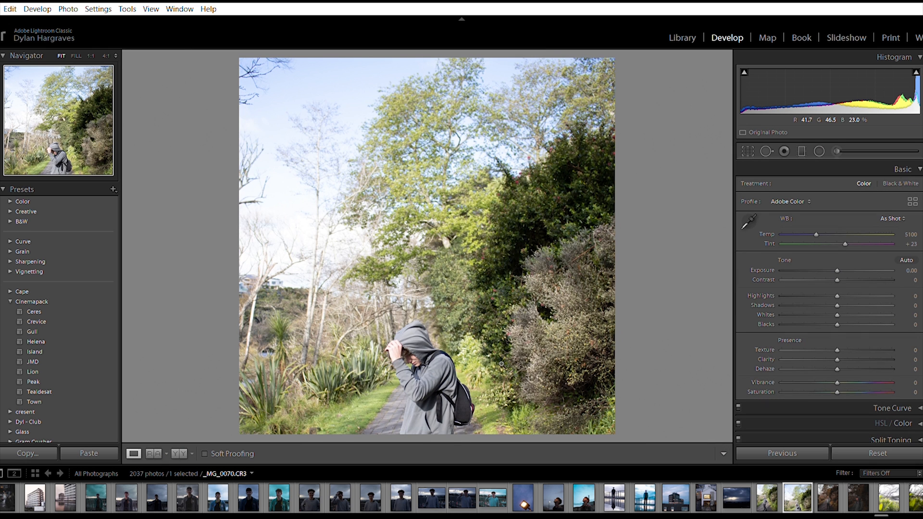
Set exposure to −0.52, contrast +15, highlights −62, shadows +24, temperature 5439 and saturation −10
{"action": "left_click", "coordinate": [834, 270]}
{"action": "mouse_move", "coordinate": [837, 258]}
{"action": "left_mouse_down"}
{"action": "mouse_move", "coordinate": [801, 286]}
{"action": "mouse_move", "coordinate": [853, 295]}
{"action": "mouse_move", "coordinate": [844, 269]}
{"action": "left_mouse_up"}
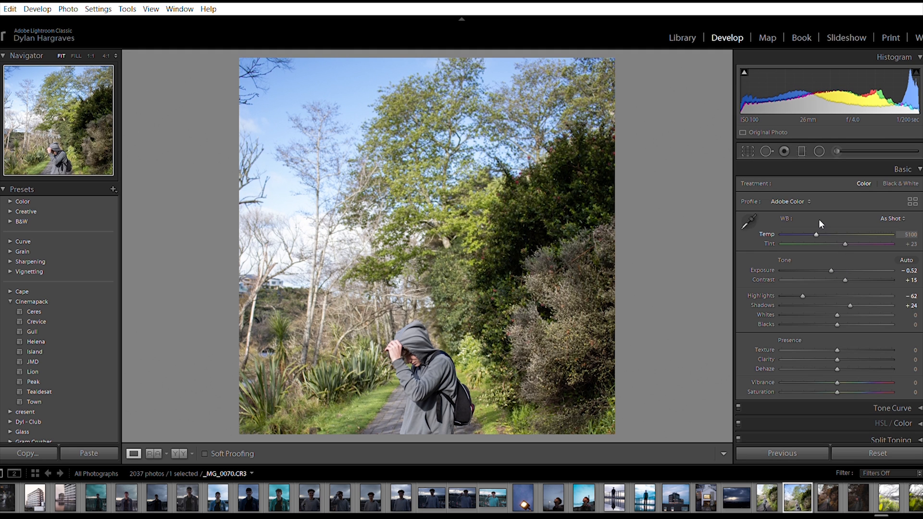
{"action": "left_click_drag", "start_coordinate": [817, 220], "coordinate": [821, 223]}
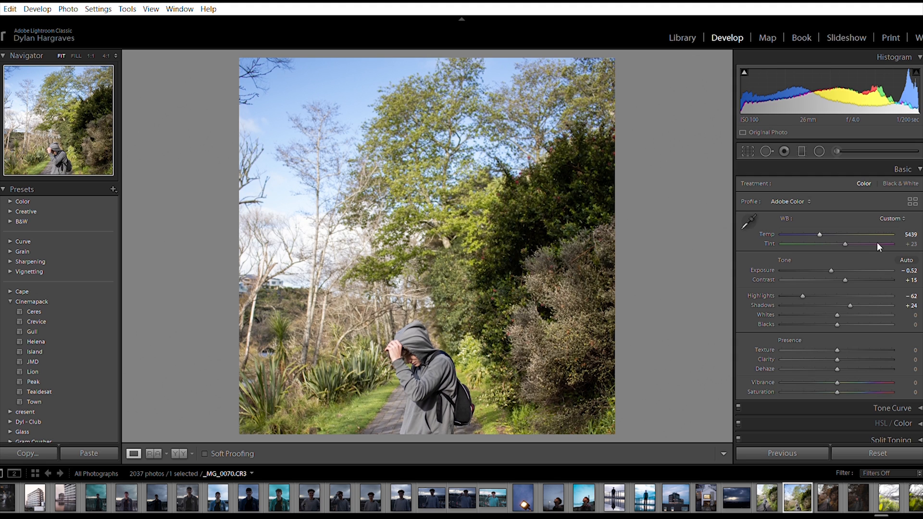
{"action": "scroll", "coordinate": [829, 302], "scroll_direction": "down", "scroll_amount": 3}
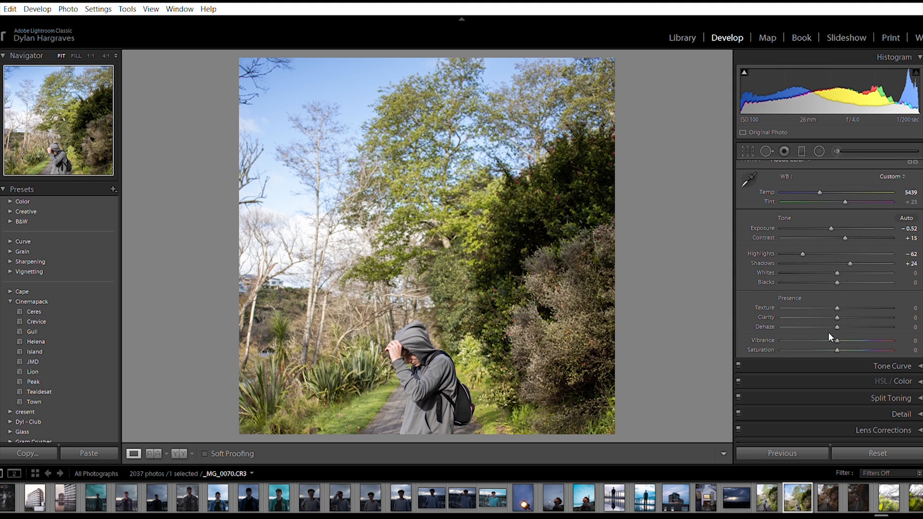
{"action": "left_click_drag", "start_coordinate": [837, 349], "coordinate": [830, 336]}
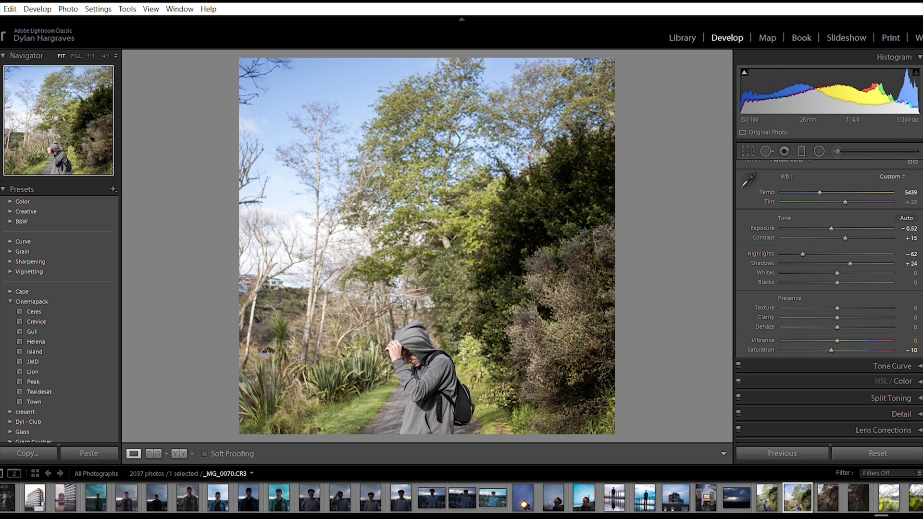
{"action": "scroll", "coordinate": [903, 180], "scroll_direction": "up", "scroll_amount": 2}
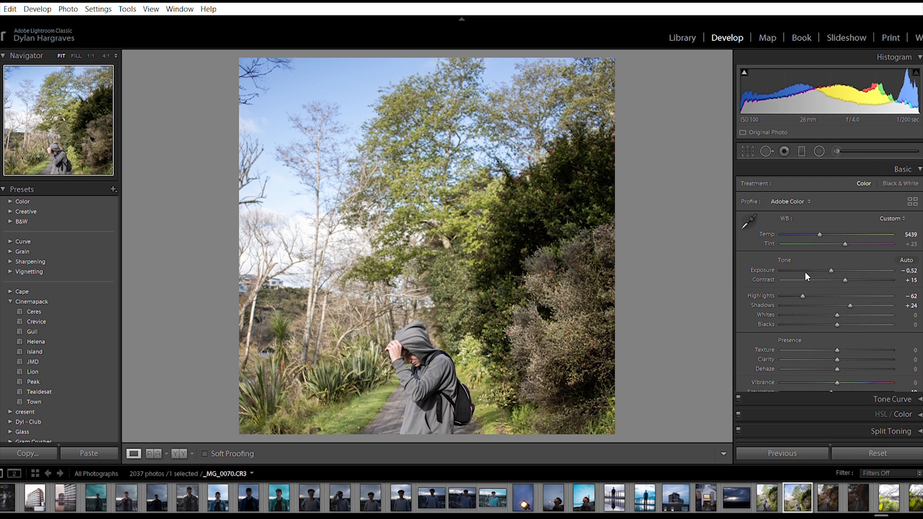
{"action": "left_click", "coordinate": [894, 169]}
Shape the RGB tone curve into an S with darker shadows and brighter highlights, lifting the black point and lowering the white point
{"action": "left_click", "coordinate": [895, 184]}
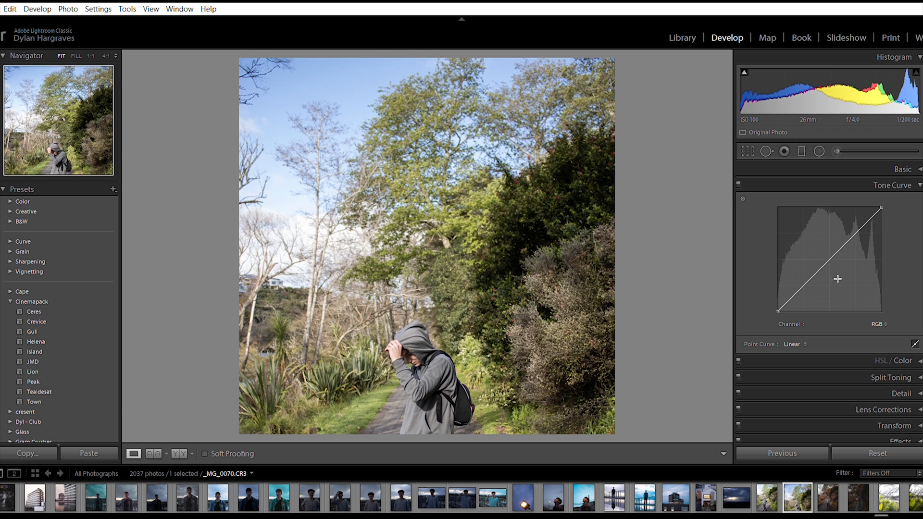
{"action": "left_click_drag", "start_coordinate": [806, 273], "coordinate": [804, 273]}
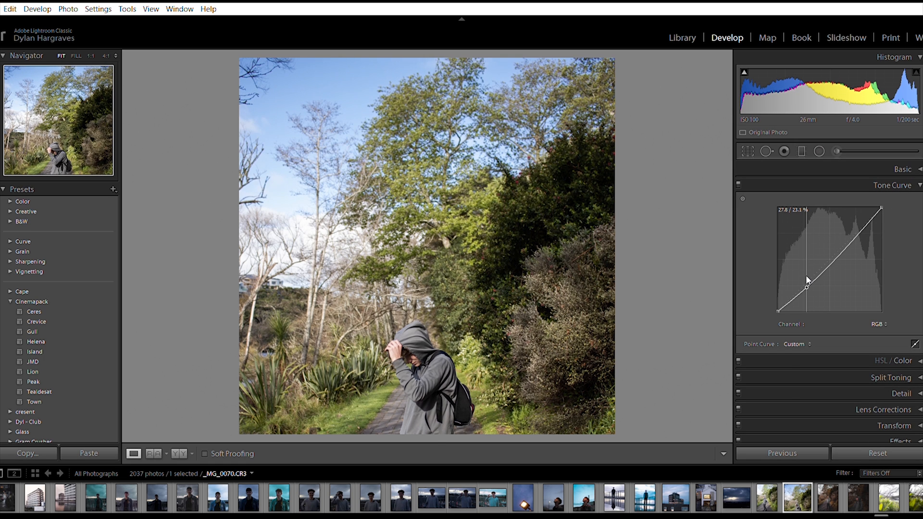
{"action": "left_click", "coordinate": [853, 235]}
{"action": "left_click_drag", "start_coordinate": [853, 222], "coordinate": [885, 206]}
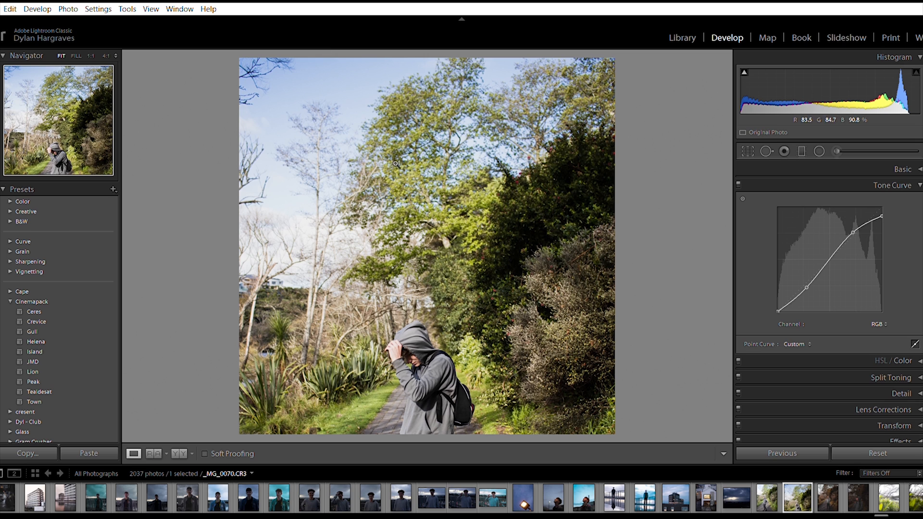
{"action": "left_click_drag", "start_coordinate": [778, 310], "coordinate": [771, 286]}
{"action": "left_click", "coordinate": [892, 185]}
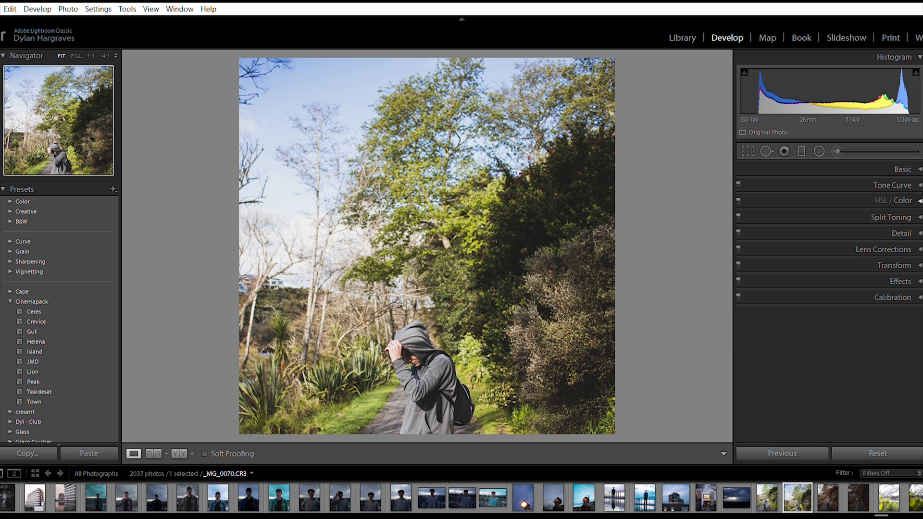
Set the green hue to −100 in the colour adjustments
{"action": "left_click", "coordinate": [893, 202]}
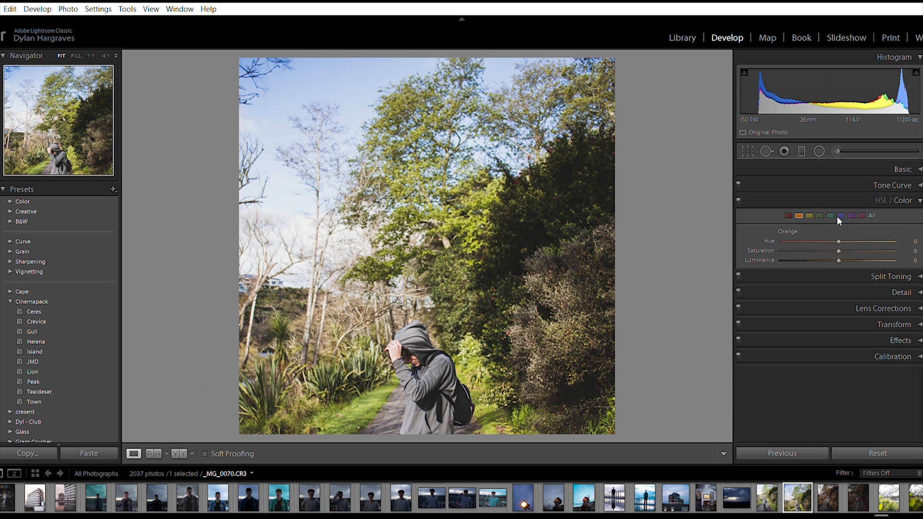
{"action": "left_click", "coordinate": [819, 215]}
{"action": "left_click_drag", "start_coordinate": [839, 240], "coordinate": [766, 235]}
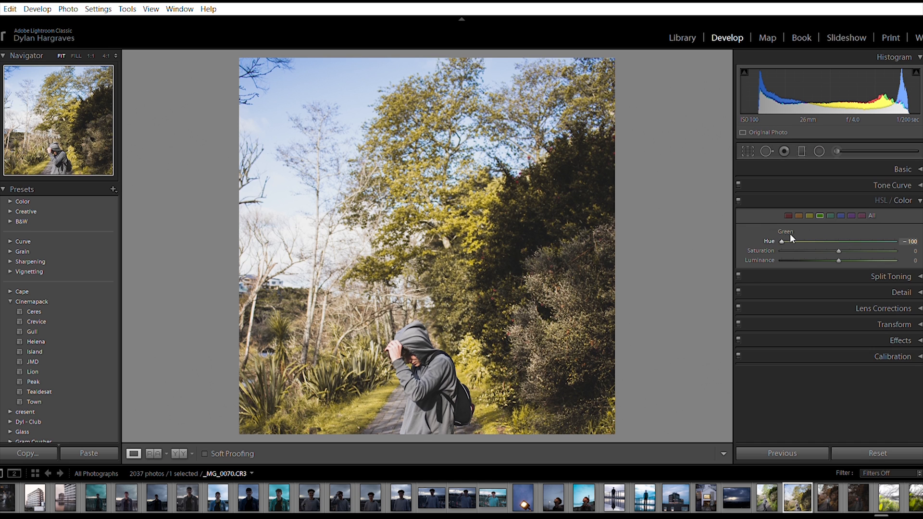
Lower the yellow hue towards orange and set the orange hue to −33 in the colour adjustments
{"action": "left_click_drag", "start_coordinate": [838, 241], "coordinate": [804, 234]}
{"action": "left_click", "coordinate": [808, 216]}
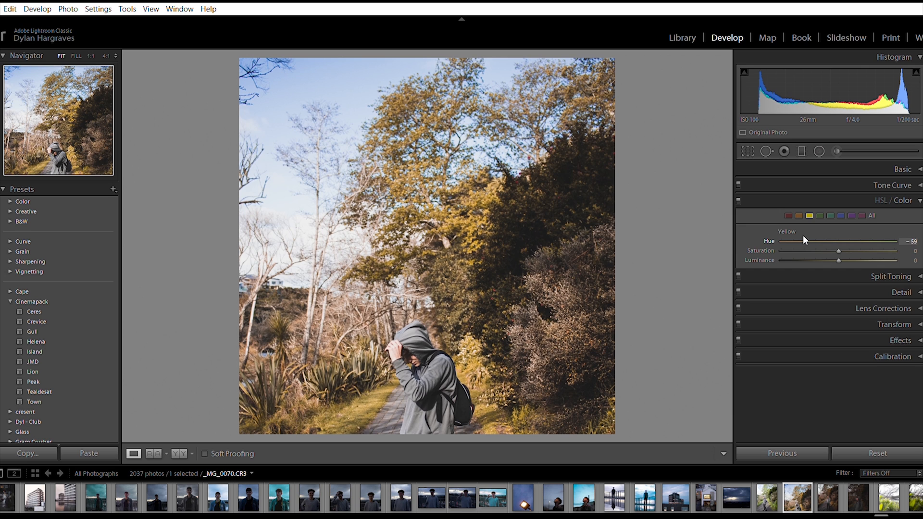
{"action": "left_click_drag", "start_coordinate": [837, 260], "coordinate": [832, 260]}
{"action": "left_click", "coordinate": [798, 215]}
{"action": "left_click_drag", "start_coordinate": [841, 228], "coordinate": [825, 228]}
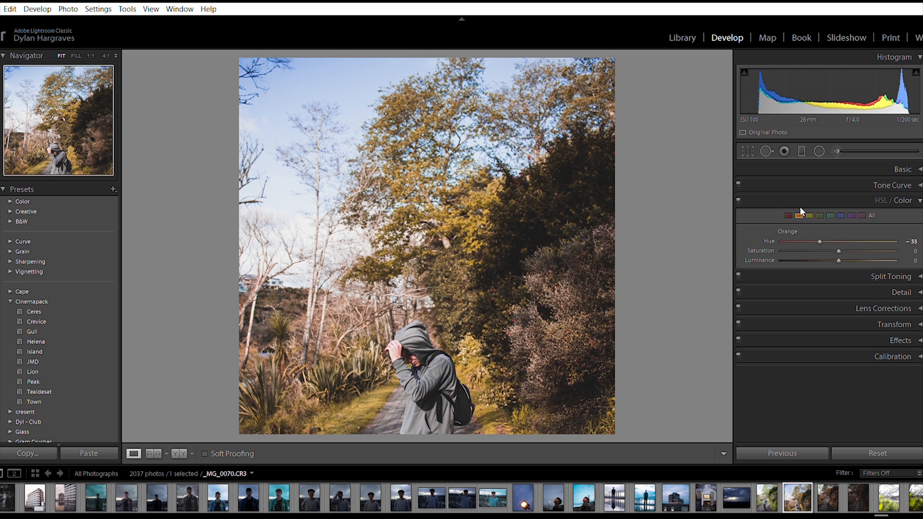
Set the blue colour range to hue −34, saturation −13 and luminance +30
{"action": "left_click", "coordinate": [840, 215]}
{"action": "mouse_move", "coordinate": [837, 229]}
{"action": "left_mouse_down"}
{"action": "mouse_move", "coordinate": [818, 229]}
{"action": "mouse_move", "coordinate": [861, 251]}
{"action": "mouse_move", "coordinate": [831, 242]}
{"action": "left_mouse_up"}
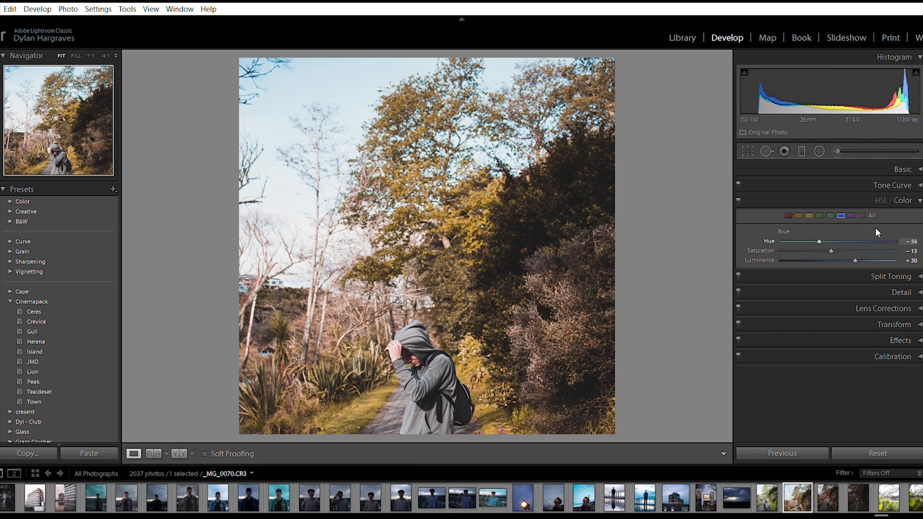
{"action": "left_click_drag", "start_coordinate": [464, 330], "coordinate": [422, 274]}
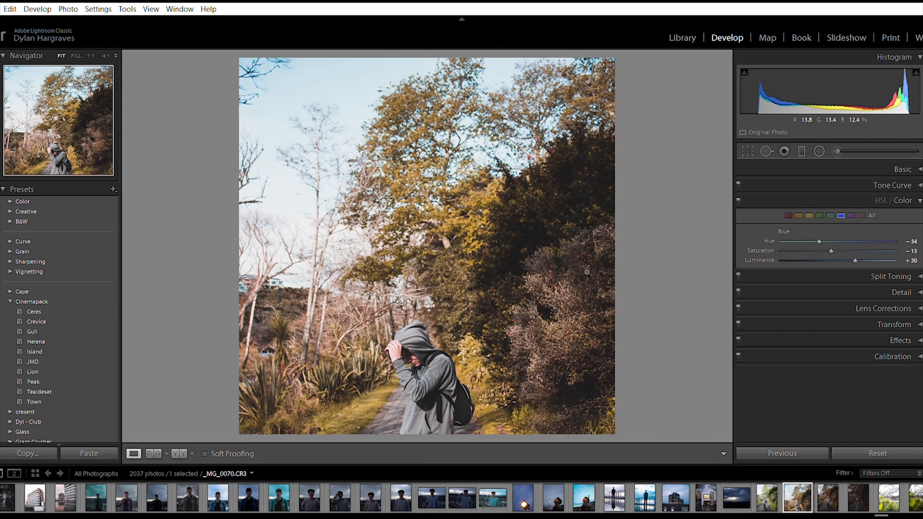
Split-tone the photo with highlights at hue 46, saturation 12, and shadows at hue 235, saturation 9
{"action": "left_click", "coordinate": [916, 200]}
{"action": "left_click", "coordinate": [918, 215]}
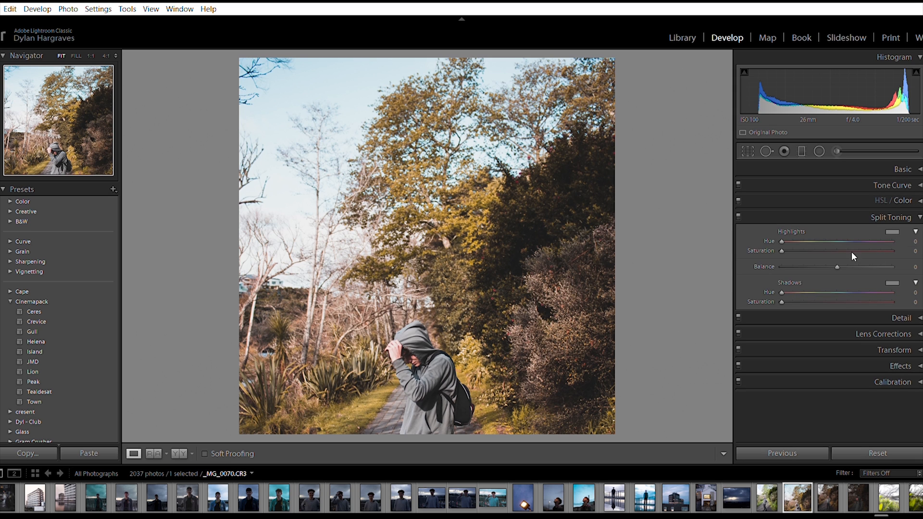
{"action": "mouse_move", "coordinate": [797, 229]}
{"action": "left_mouse_down"}
{"action": "mouse_move", "coordinate": [785, 237]}
{"action": "mouse_move", "coordinate": [794, 239]}
{"action": "left_mouse_up"}
{"action": "mouse_move", "coordinate": [781, 292]}
{"action": "left_mouse_down"}
{"action": "mouse_move", "coordinate": [855, 288]}
{"action": "mouse_move", "coordinate": [784, 289]}
{"action": "mouse_move", "coordinate": [792, 294]}
{"action": "left_mouse_up"}
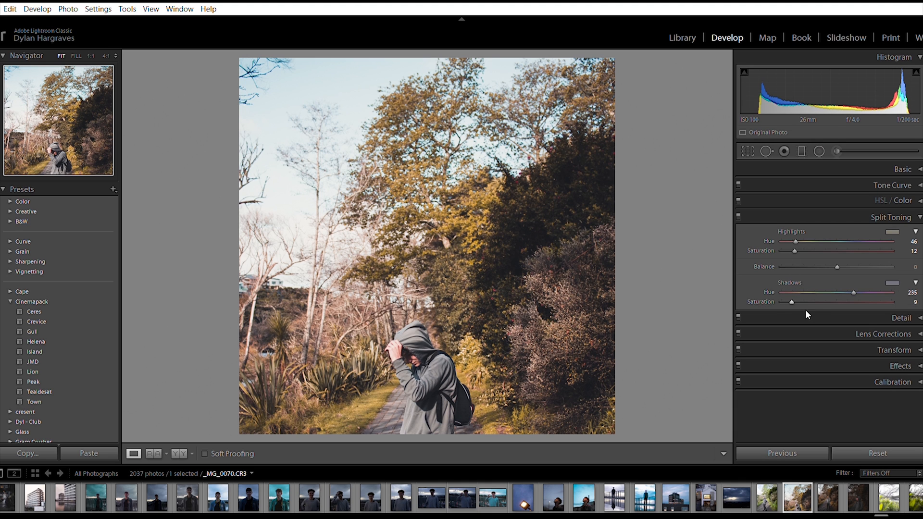
{"action": "left_click", "coordinate": [911, 216]}
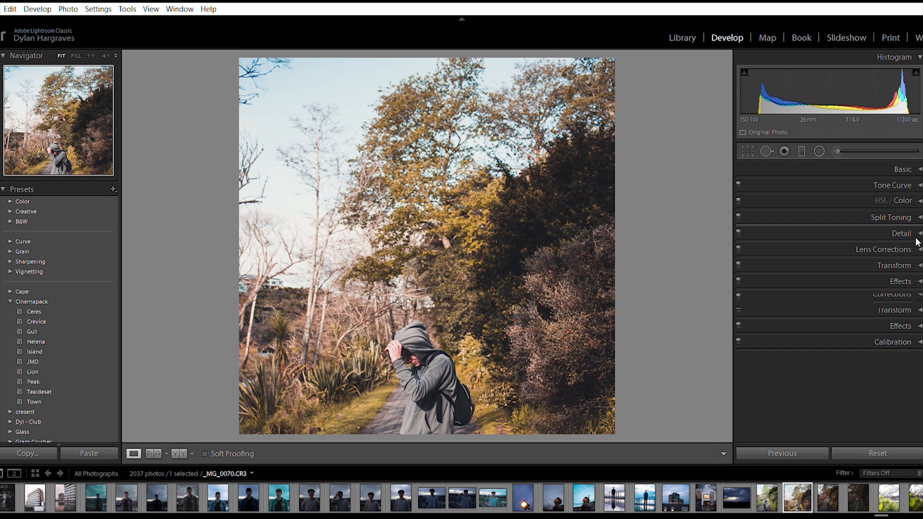
Set the calibration shadows tint to +16, red primary hue to −11 and green primary hue to +11, and slightly adjust the blue primary
{"action": "left_click", "coordinate": [884, 298]}
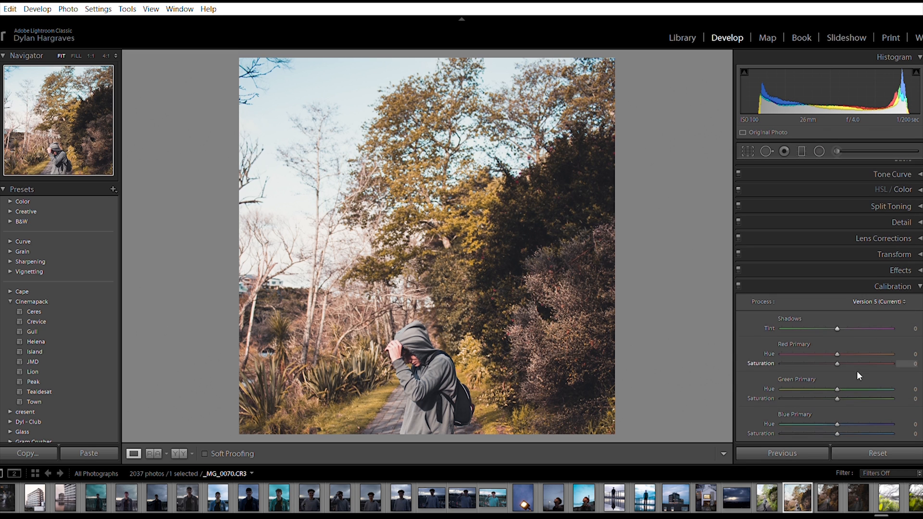
{"action": "left_click_drag", "start_coordinate": [833, 316], "coordinate": [846, 319]}
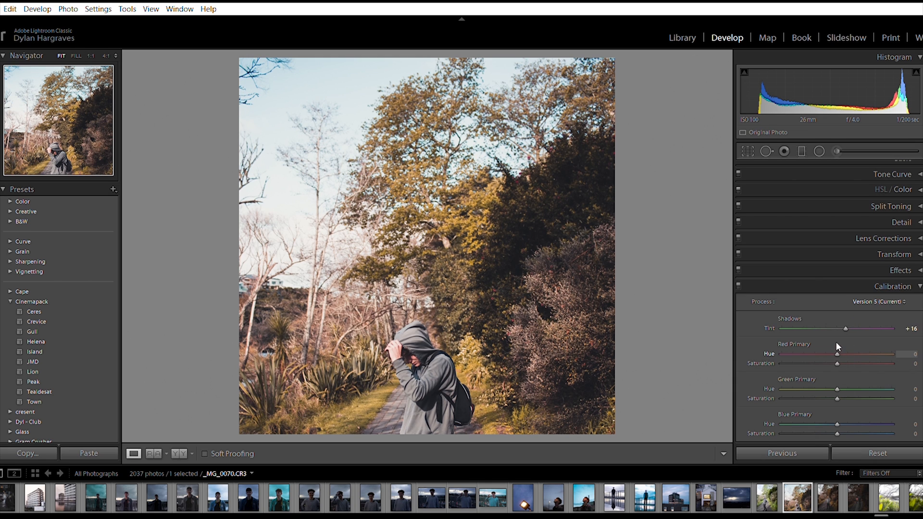
{"action": "left_click_drag", "start_coordinate": [843, 343], "coordinate": [834, 343]}
{"action": "left_click_drag", "start_coordinate": [829, 375], "coordinate": [842, 378]}
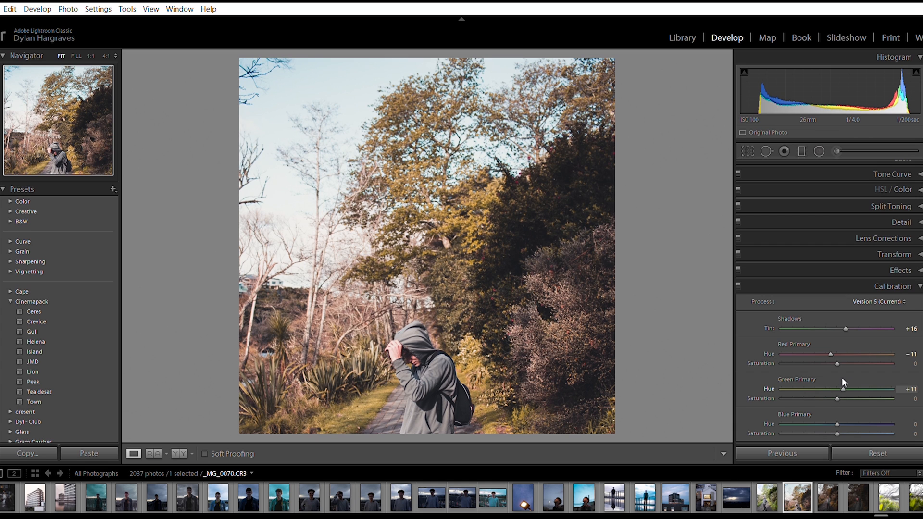
{"action": "mouse_move", "coordinate": [834, 410]}
{"action": "left_mouse_down"}
{"action": "mouse_move", "coordinate": [842, 411]}
{"action": "mouse_move", "coordinate": [832, 412]}
{"action": "left_mouse_up"}
{"action": "left_click", "coordinate": [888, 284]}
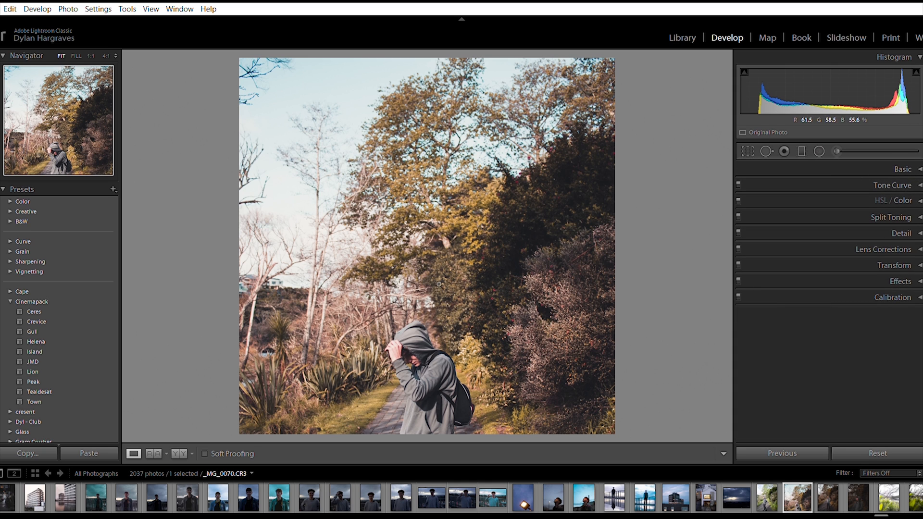
Fine-tune the green range's saturation and luminance in the colour adjustments
{"action": "left_click", "coordinate": [901, 201]}
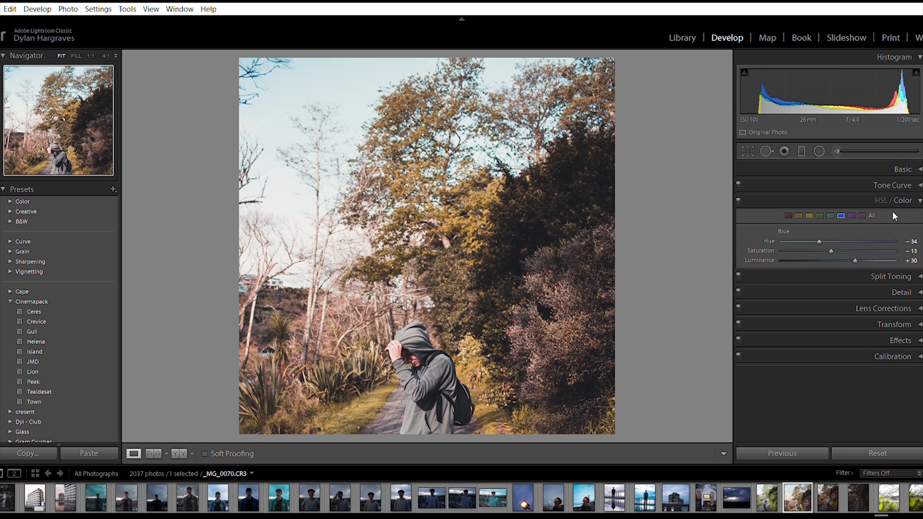
{"action": "left_click", "coordinate": [819, 216]}
{"action": "left_click_drag", "start_coordinate": [851, 262], "coordinate": [827, 249]}
{"action": "left_click", "coordinate": [919, 200]}
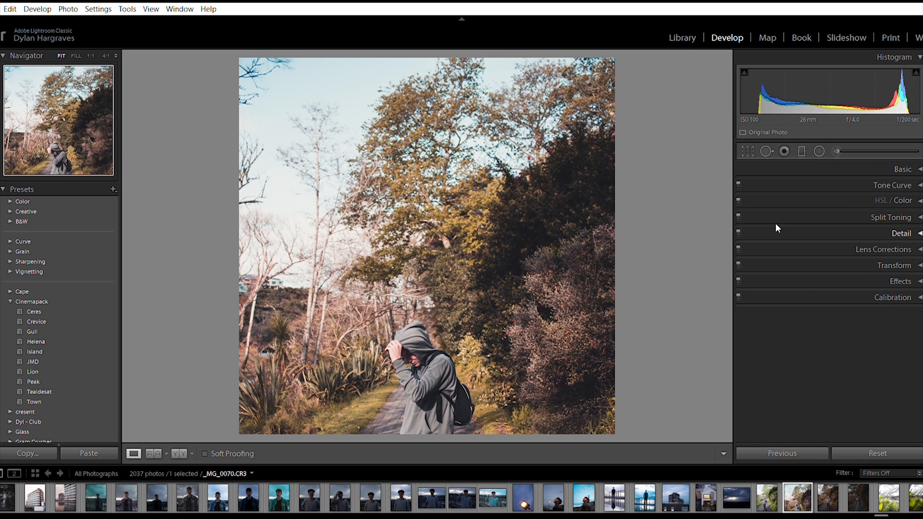
Add an upright oval radial filter around the hooded man with exposure −0.18 and highlights −47, affecting the area outside it
{"action": "left_click", "coordinate": [458, 239]}
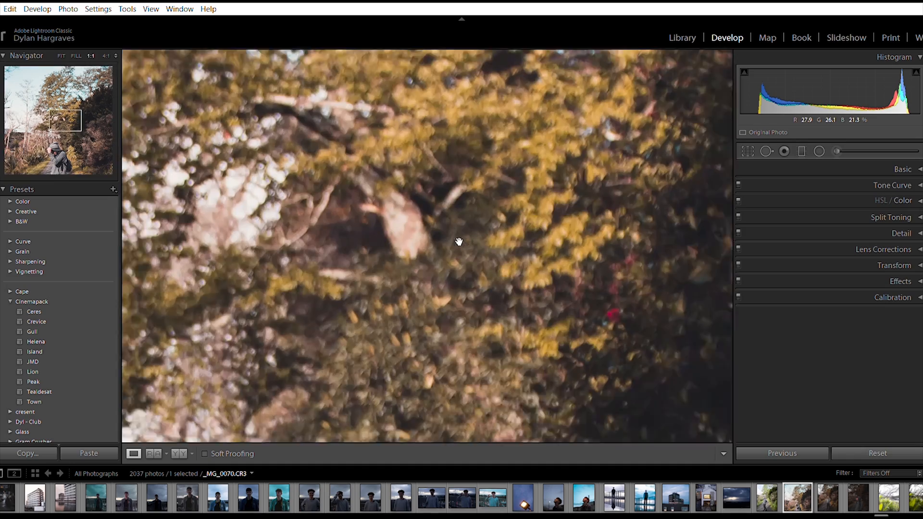
{"action": "left_click", "coordinate": [381, 315]}
{"action": "left_click", "coordinate": [471, 356]}
{"action": "left_click", "coordinate": [459, 347]}
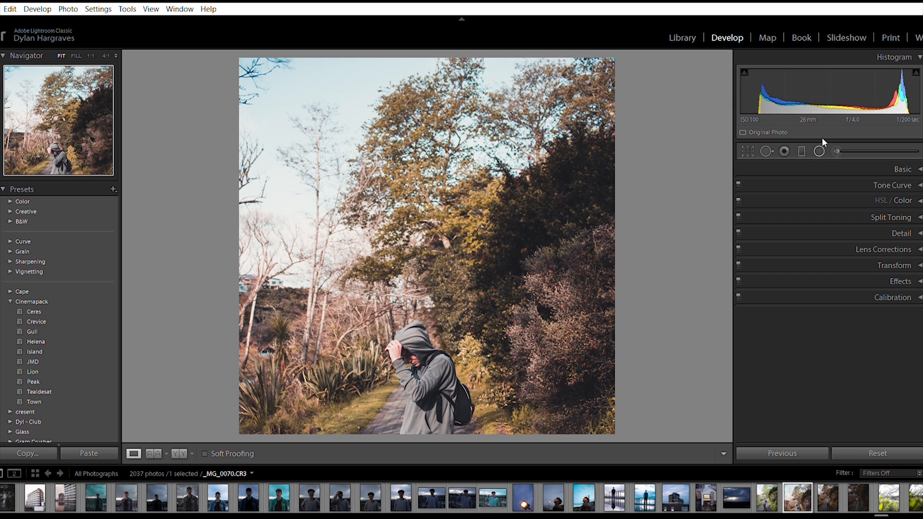
{"action": "left_click", "coordinate": [818, 151]}
{"action": "left_click_drag", "start_coordinate": [404, 321], "coordinate": [441, 379]}
{"action": "left_click_drag", "start_coordinate": [404, 317], "coordinate": [420, 370]}
{"action": "left_click_drag", "start_coordinate": [838, 235], "coordinate": [833, 209]}
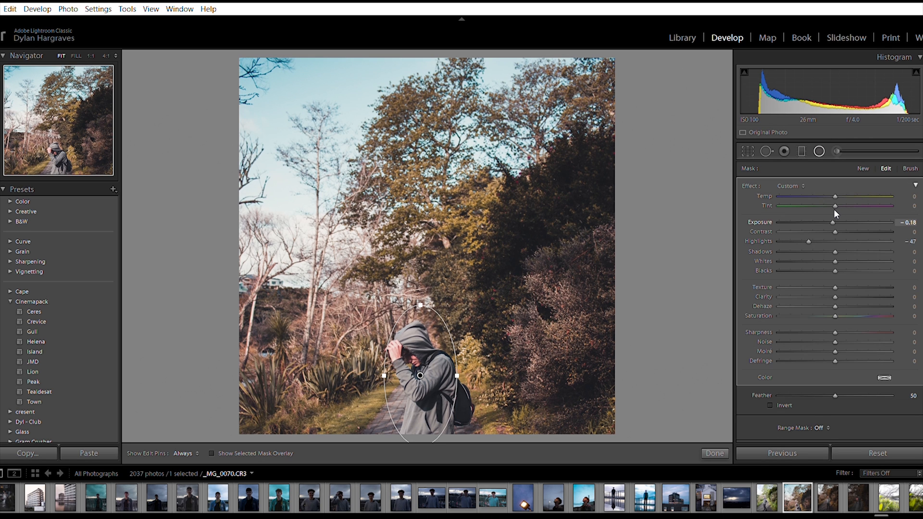
{"action": "left_click", "coordinate": [819, 151]}
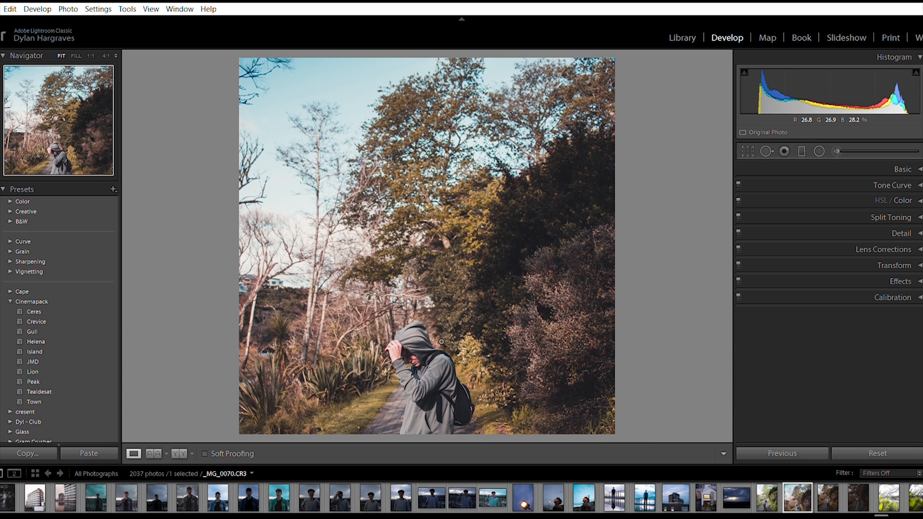
Compare the hooded man photo before and after the edits
{"action": "key", "text": "backslash"}
{"action": "key", "text": "backslash"}
{"action": "key", "text": "backslash"}
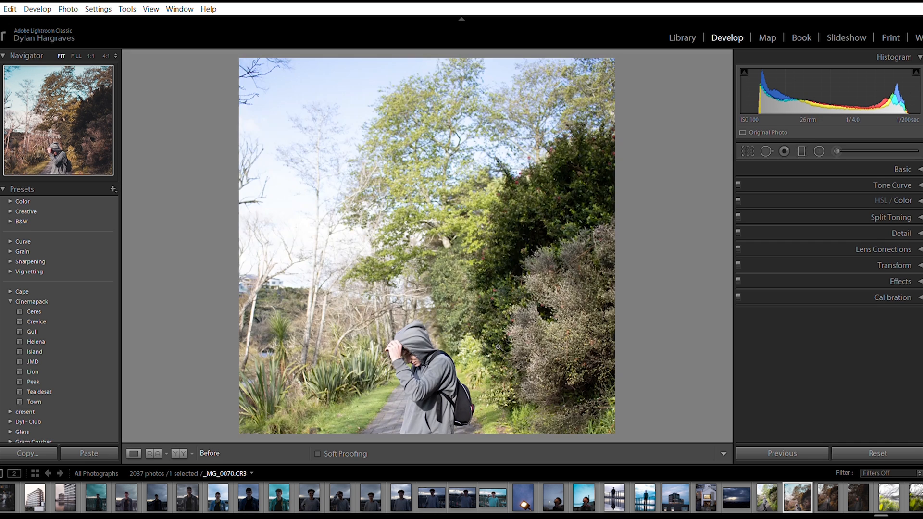
{"action": "key", "text": "backslash"}
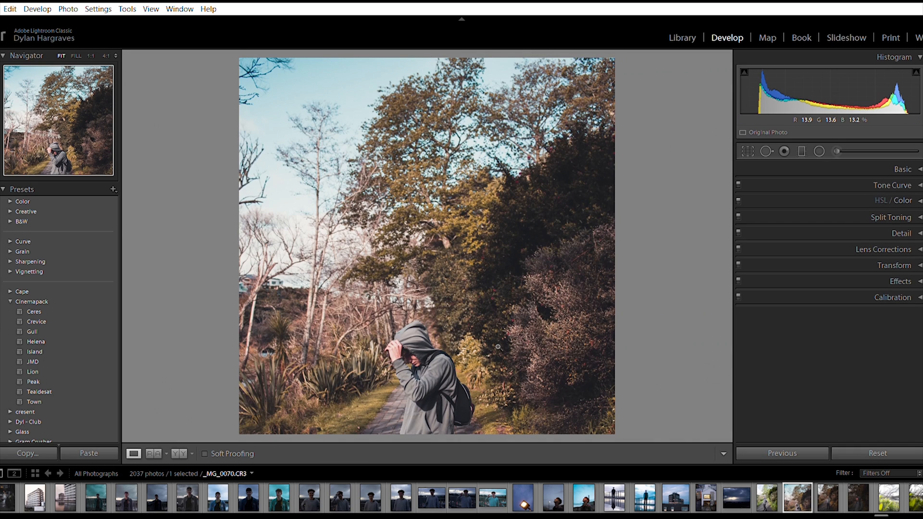
{"action": "key", "text": "backslash"}
{"action": "key", "text": "backslash"}
Open the dusk building photo _MG_0065.CR3 and reset all of its existing edits
{"action": "left_click", "coordinate": [675, 487]}
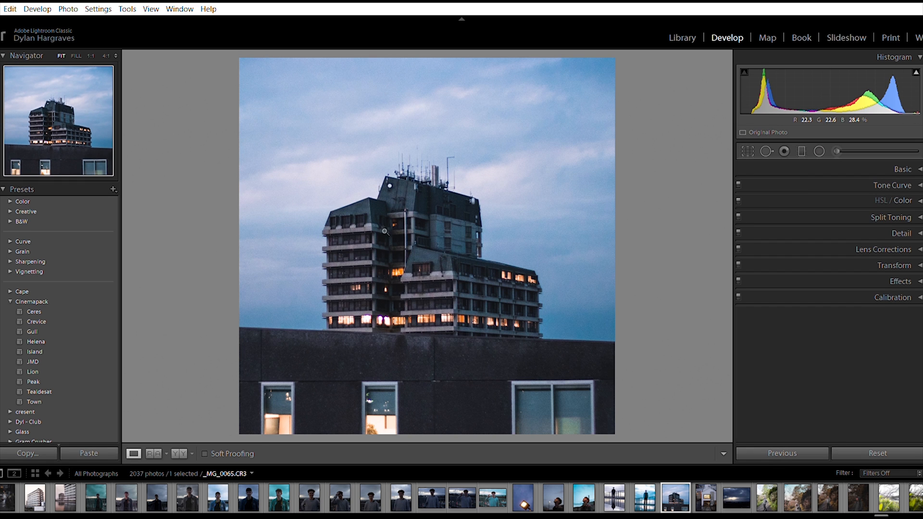
{"action": "left_click", "coordinate": [48, 373]}
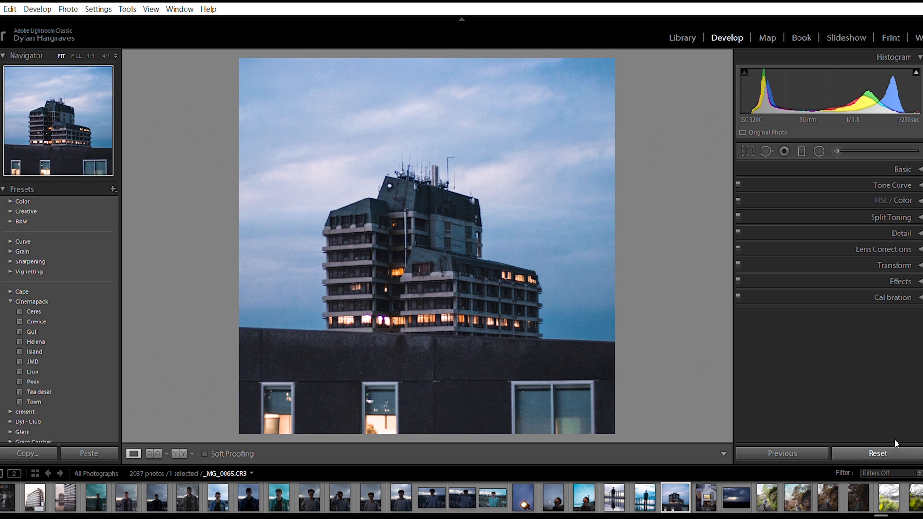
{"action": "left_click", "coordinate": [892, 443]}
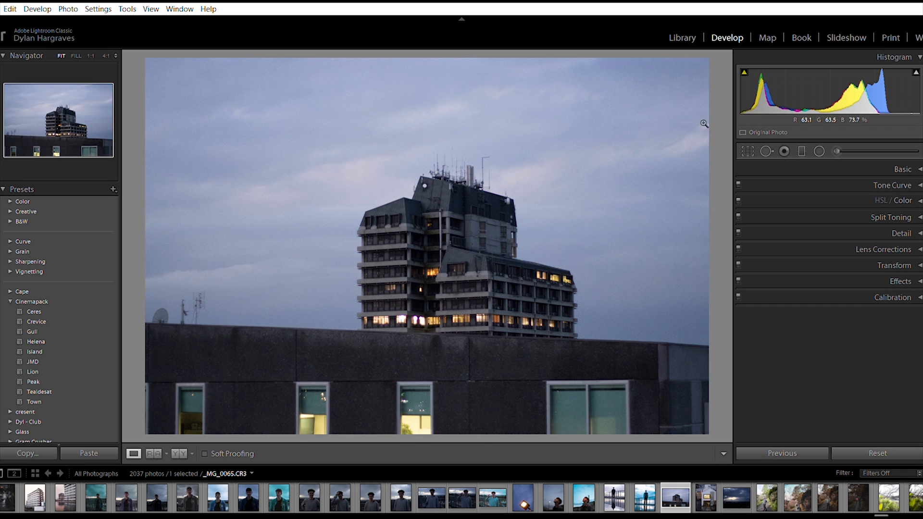
Crop the building photo to 1 x 1, with the tower near the middle of the frame
{"action": "left_click", "coordinate": [747, 151]}
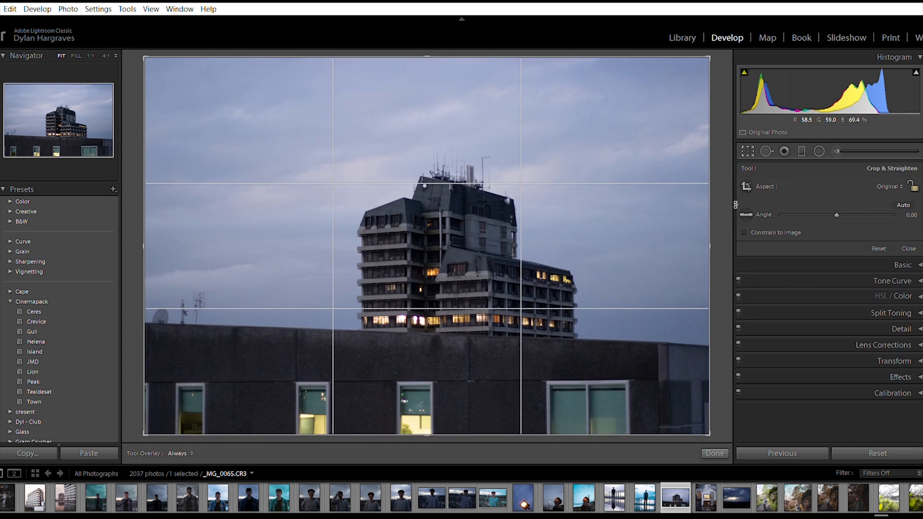
{"action": "left_click", "coordinate": [886, 186]}
{"action": "left_click", "coordinate": [807, 223]}
{"action": "left_click_drag", "start_coordinate": [506, 233], "coordinate": [465, 233]}
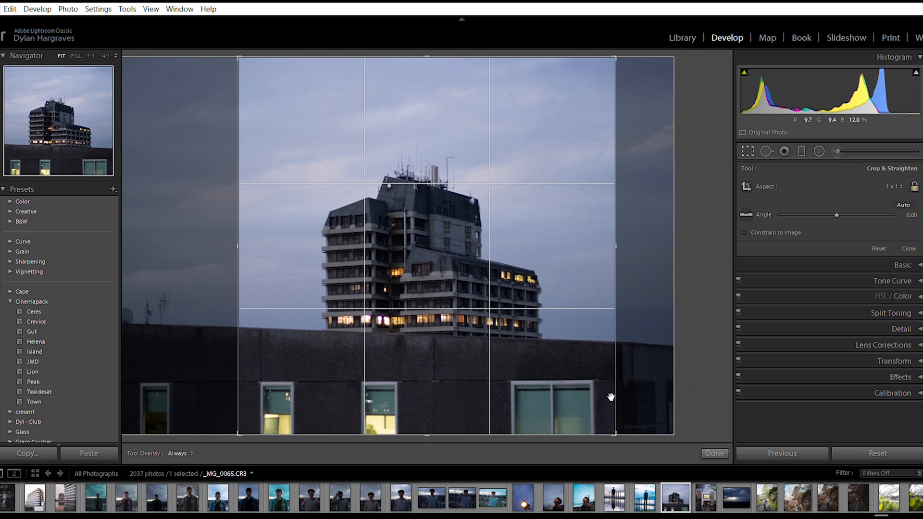
{"action": "left_click", "coordinate": [716, 453]}
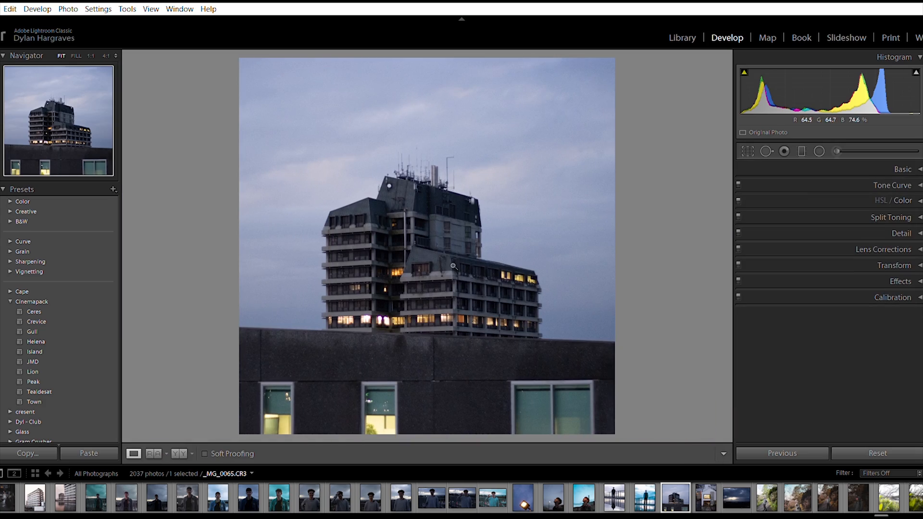
Examine the tower's roof, antennas, facade and the surrounding sky at 1:1 for noise and detail
{"action": "left_click", "coordinate": [470, 230]}
{"action": "left_click_drag", "start_coordinate": [358, 146], "coordinate": [661, 268]}
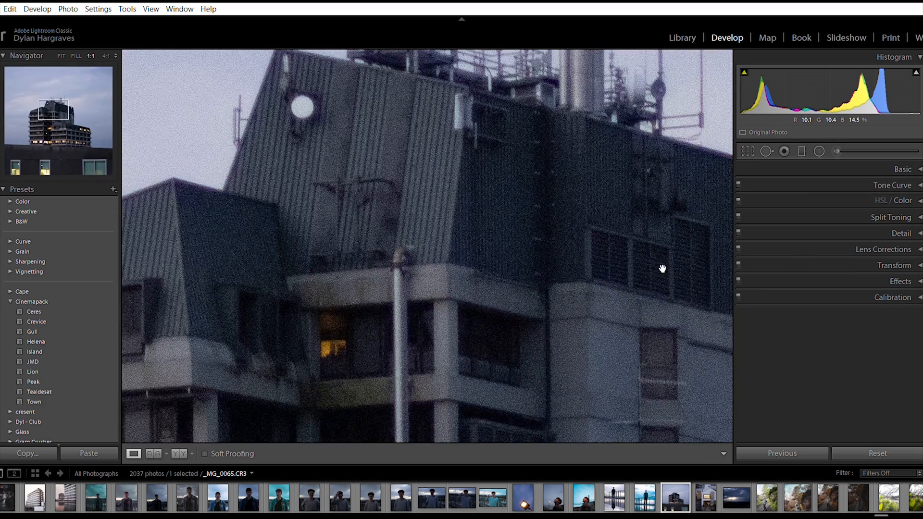
{"action": "left_click_drag", "start_coordinate": [463, 159], "coordinate": [668, 323]}
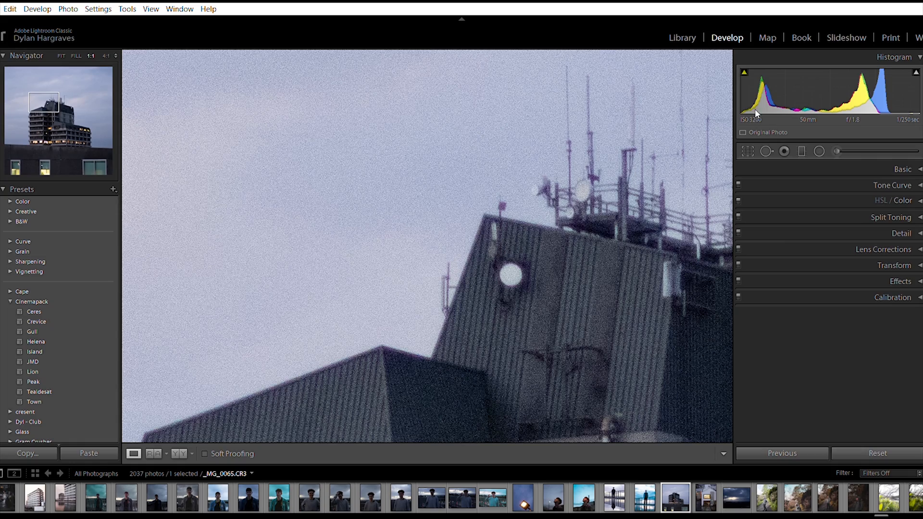
{"action": "left_click_drag", "start_coordinate": [627, 304], "coordinate": [556, 184]}
{"action": "left_click_drag", "start_coordinate": [554, 292], "coordinate": [534, 121]}
{"action": "left_click_drag", "start_coordinate": [462, 260], "coordinate": [275, 98]}
{"action": "left_click_drag", "start_coordinate": [620, 226], "coordinate": [446, 152]}
{"action": "left_click", "coordinate": [606, 164]}
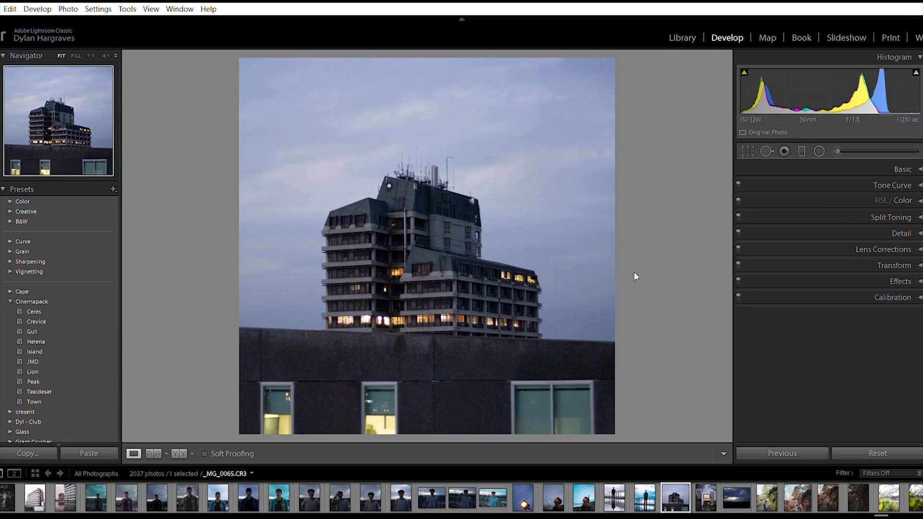
{"action": "left_click", "coordinate": [431, 229]}
{"action": "left_click_drag", "start_coordinate": [501, 163], "coordinate": [511, 342]}
{"action": "left_click_drag", "start_coordinate": [537, 250], "coordinate": [549, 275]}
{"action": "left_click", "coordinate": [549, 275]}
Compare the before and after views of the cropped building photo
{"action": "key", "text": "backslash"}
{"action": "key", "text": "backslash"}
{"action": "key", "text": "backslash"}
{"action": "key", "text": "backslash"}
{"action": "key", "text": "backslash"}
{"action": "key", "text": "backslash"}
Set the building photo's highlights to −57, shadows +44, whites +16, blacks −13 and contrast +6
{"action": "left_click", "coordinate": [893, 168]}
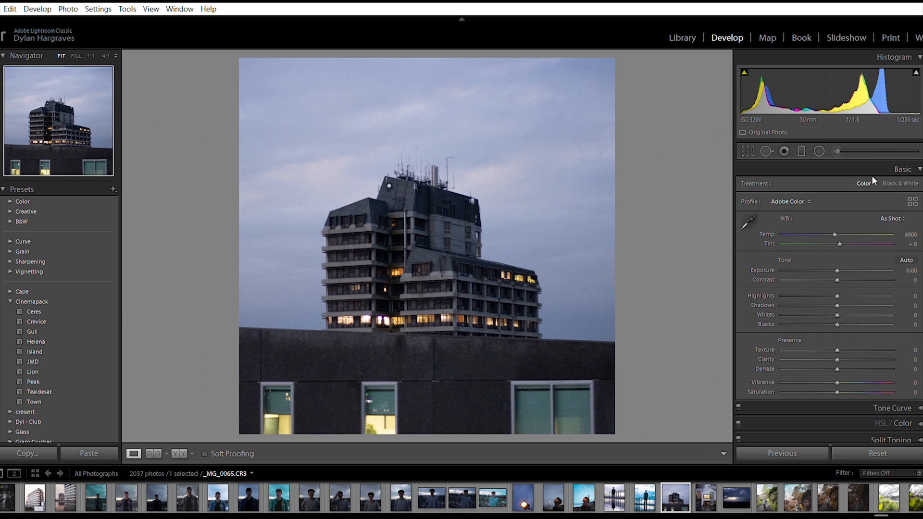
{"action": "left_click_drag", "start_coordinate": [837, 295], "coordinate": [861, 296]}
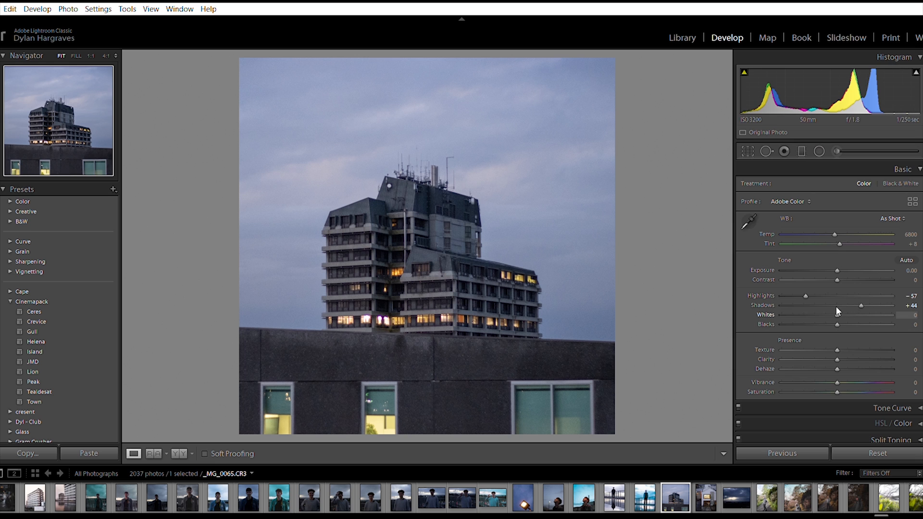
{"action": "mouse_move", "coordinate": [838, 304]}
{"action": "left_mouse_down"}
{"action": "mouse_move", "coordinate": [846, 304]}
{"action": "mouse_move", "coordinate": [829, 313]}
{"action": "left_mouse_up"}
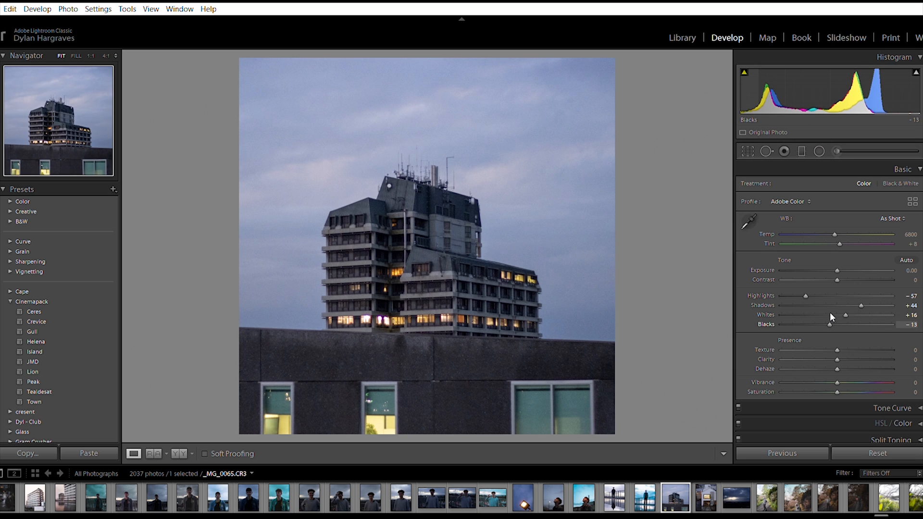
{"action": "left_click_drag", "start_coordinate": [837, 279], "coordinate": [842, 271]}
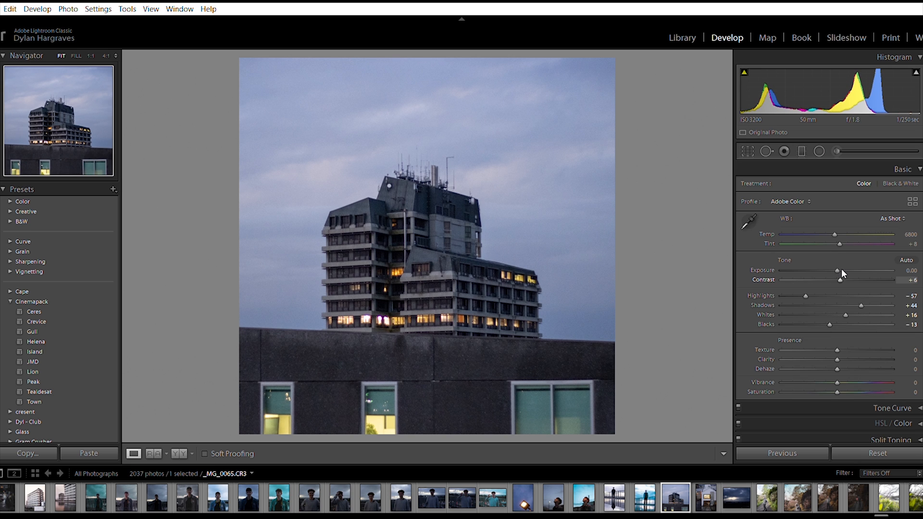
{"action": "left_click", "coordinate": [919, 168]}
Shape the RGB tone curve into an S with darker shadows and brighter highlights, and lower the white point
{"action": "left_click", "coordinate": [913, 185]}
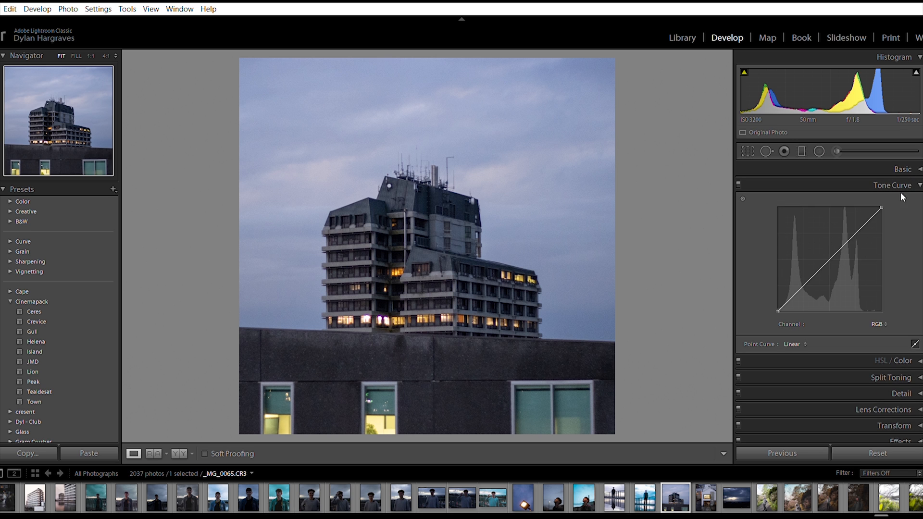
{"action": "left_click_drag", "start_coordinate": [805, 279], "coordinate": [802, 288]}
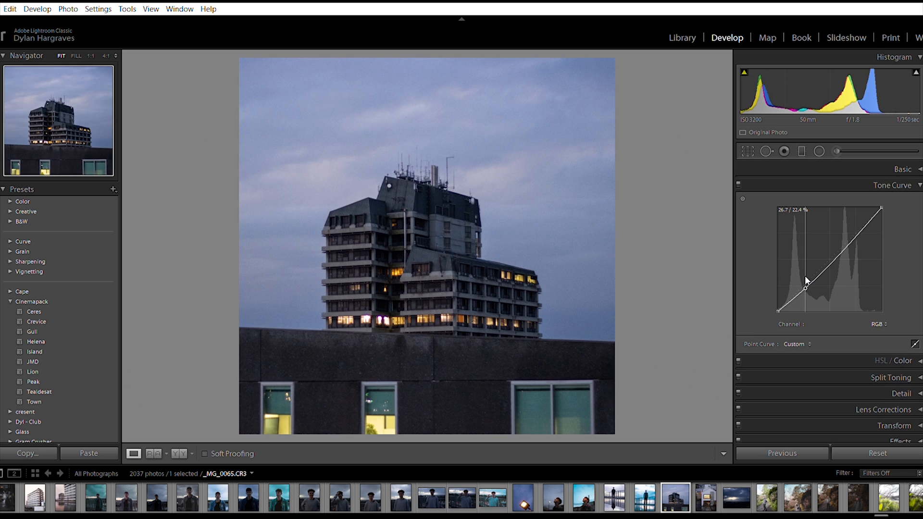
{"action": "left_click_drag", "start_coordinate": [854, 238], "coordinate": [913, 208]}
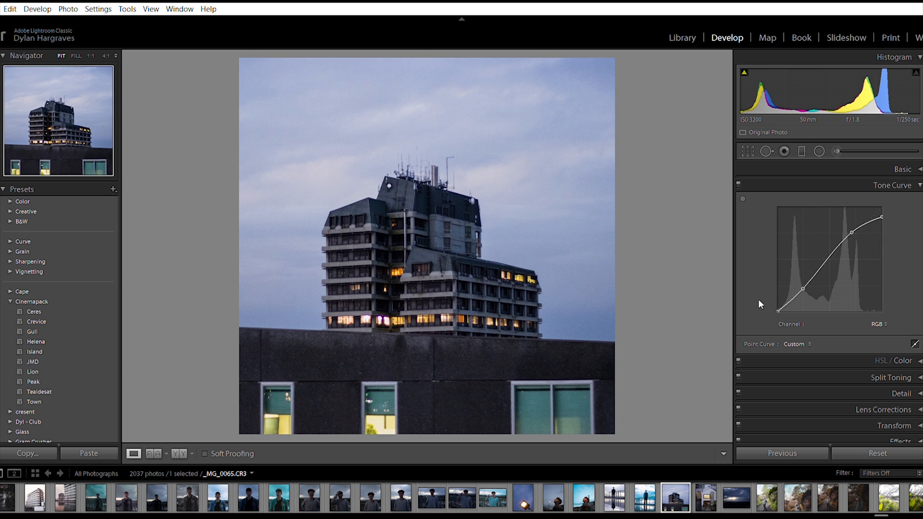
Raise the black point of the RGB tone curve to fade the building photo's darkest shadows
{"action": "left_click_drag", "start_coordinate": [779, 302], "coordinate": [778, 297]}
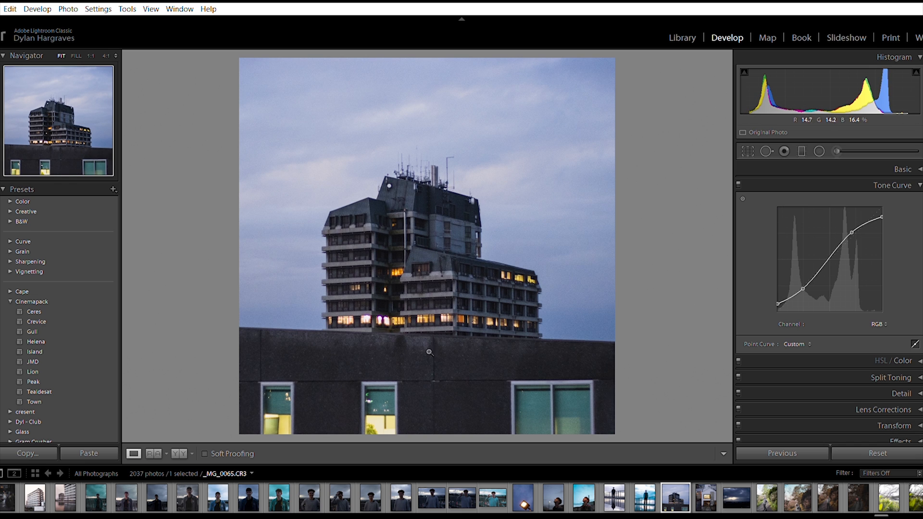
{"action": "left_click", "coordinate": [916, 170]}
Try a blue hue of −13 and reset it, and set the blue saturation to −4 and luminance to −17
{"action": "left_click", "coordinate": [918, 200]}
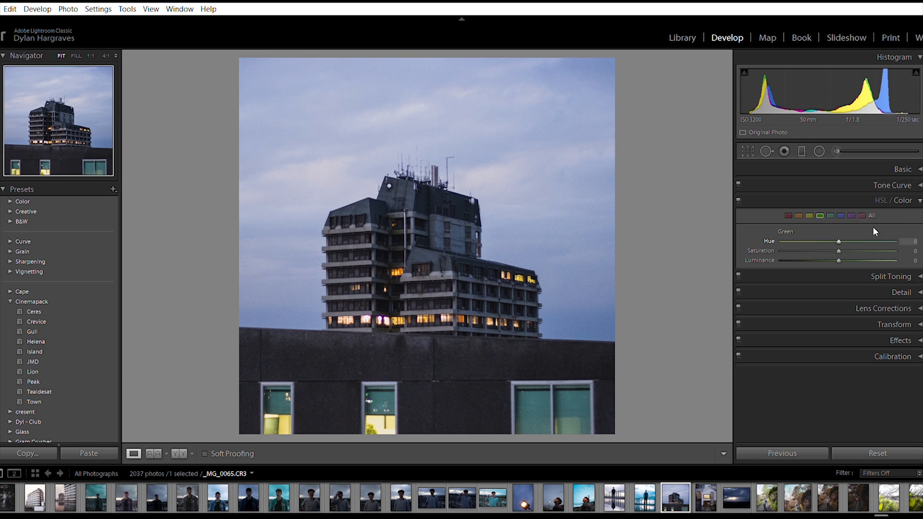
{"action": "left_click", "coordinate": [840, 215]}
{"action": "left_click_drag", "start_coordinate": [837, 227], "coordinate": [828, 226]}
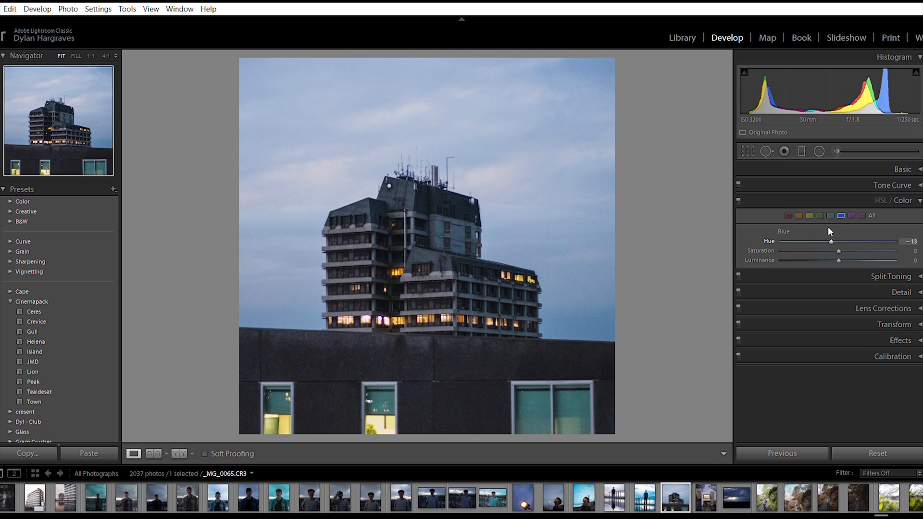
{"action": "double_click", "coordinate": [829, 227]}
{"action": "mouse_move", "coordinate": [840, 249]}
{"action": "left_mouse_down"}
{"action": "mouse_move", "coordinate": [829, 249]}
{"action": "mouse_move", "coordinate": [835, 241]}
{"action": "left_mouse_up"}
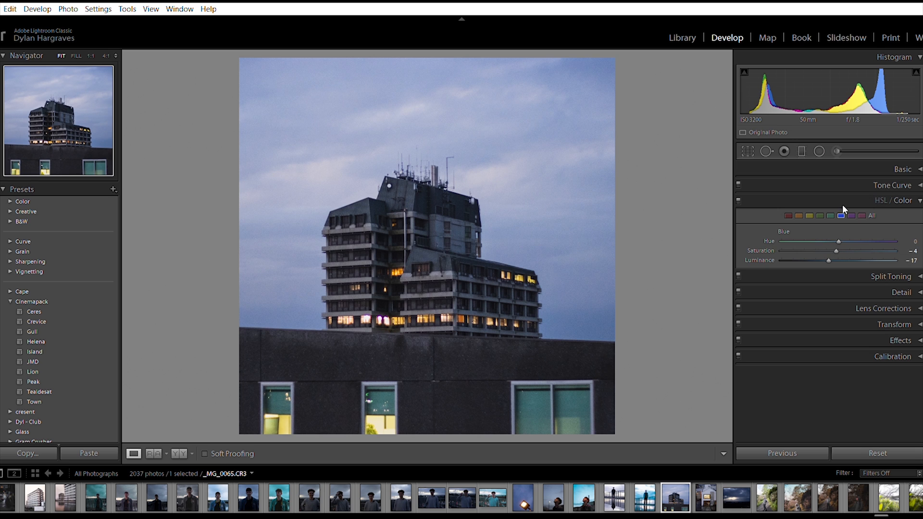
Adjust the aqua, yellow and orange colour channels to mute the teal window panes and warm the lit windows
{"action": "left_click", "coordinate": [829, 215]}
{"action": "left_click_drag", "start_coordinate": [838, 241], "coordinate": [897, 241]}
{"action": "left_click", "coordinate": [809, 215]}
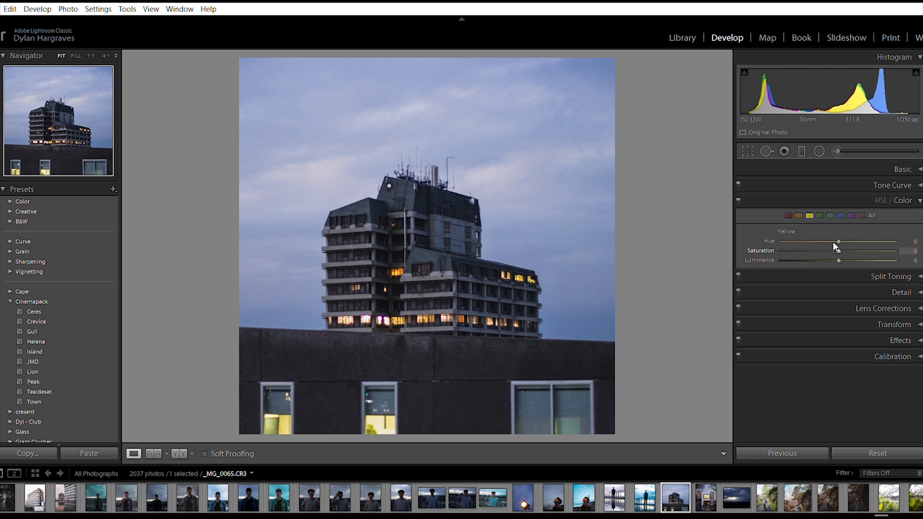
{"action": "left_click_drag", "start_coordinate": [840, 250], "coordinate": [826, 226]}
{"action": "left_click", "coordinate": [798, 215]}
{"action": "left_click_drag", "start_coordinate": [817, 230], "coordinate": [849, 249]}
{"action": "left_click", "coordinate": [892, 199]}
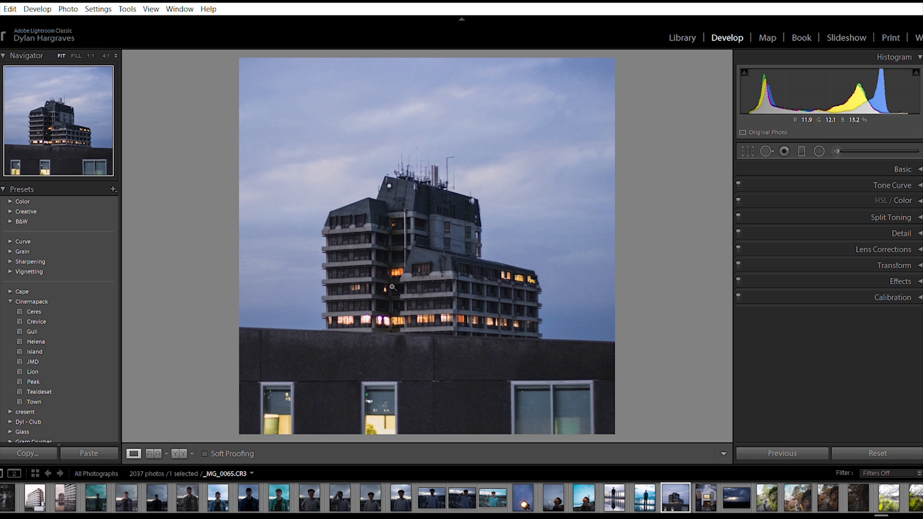
Examine the tower's roof, antennas and upper facade at 1:1 for noise
{"action": "left_click", "coordinate": [468, 257]}
{"action": "left_click_drag", "start_coordinate": [453, 170], "coordinate": [585, 253]}
{"action": "left_click", "coordinate": [522, 209]}
{"action": "left_click", "coordinate": [415, 197]}
{"action": "left_click_drag", "start_coordinate": [545, 231], "coordinate": [731, 413]}
{"action": "left_click_drag", "start_coordinate": [494, 214], "coordinate": [255, 239]}
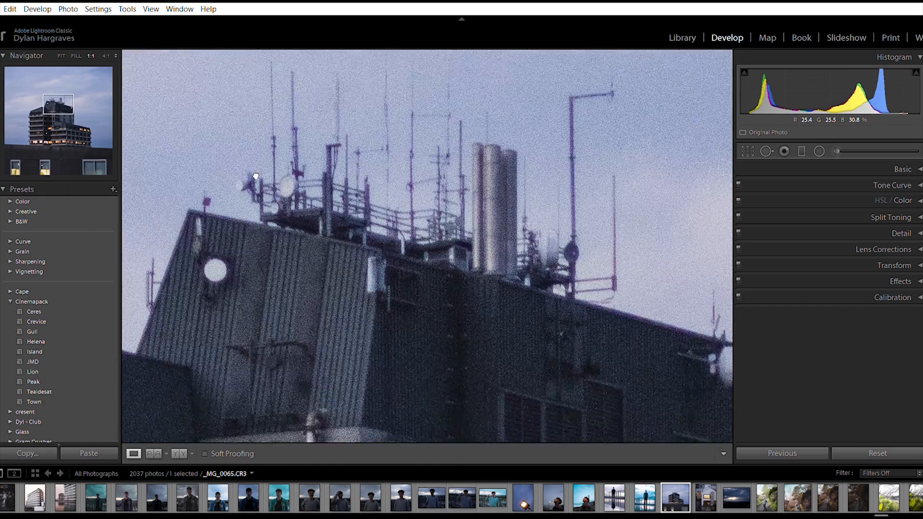
{"action": "left_click_drag", "start_coordinate": [584, 347], "coordinate": [262, 222]}
{"action": "left_click_drag", "start_coordinate": [399, 324], "coordinate": [347, 152]}
{"action": "left_click_drag", "start_coordinate": [445, 350], "coordinate": [427, 166]}
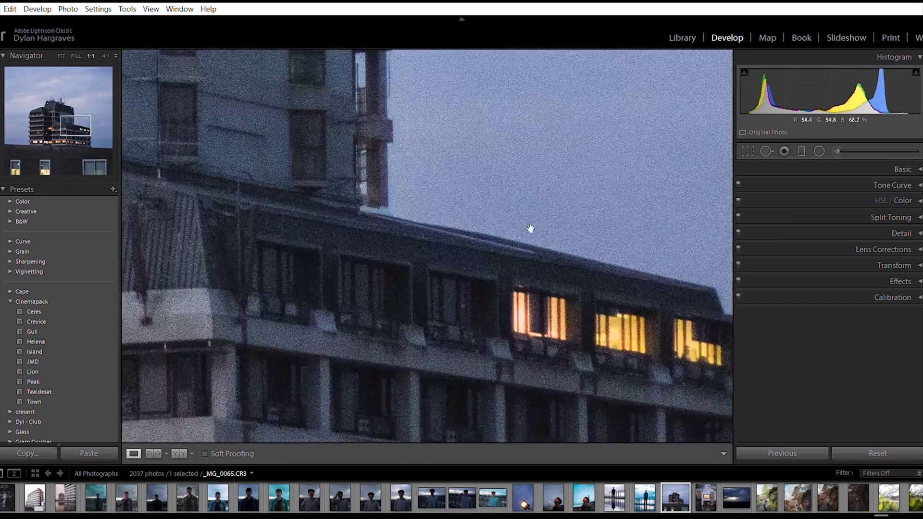
Examine the lit windows, the tower's lower floors and the adjoining sky at 1:1 for noise
{"action": "left_click_drag", "start_coordinate": [617, 268], "coordinate": [329, 211]}
{"action": "left_click_drag", "start_coordinate": [384, 279], "coordinate": [422, 200]}
{"action": "left_click_drag", "start_coordinate": [473, 312], "coordinate": [417, 169]}
{"action": "left_click", "coordinate": [423, 291]}
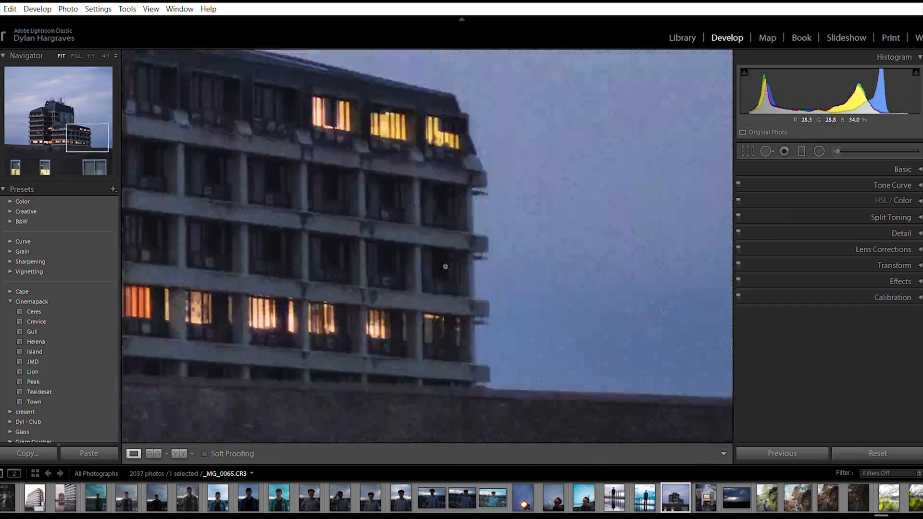
{"action": "left_click", "coordinate": [356, 271]}
{"action": "left_click_drag", "start_coordinate": [354, 270], "coordinate": [513, 365]}
{"action": "left_click_drag", "start_coordinate": [509, 271], "coordinate": [507, 334]}
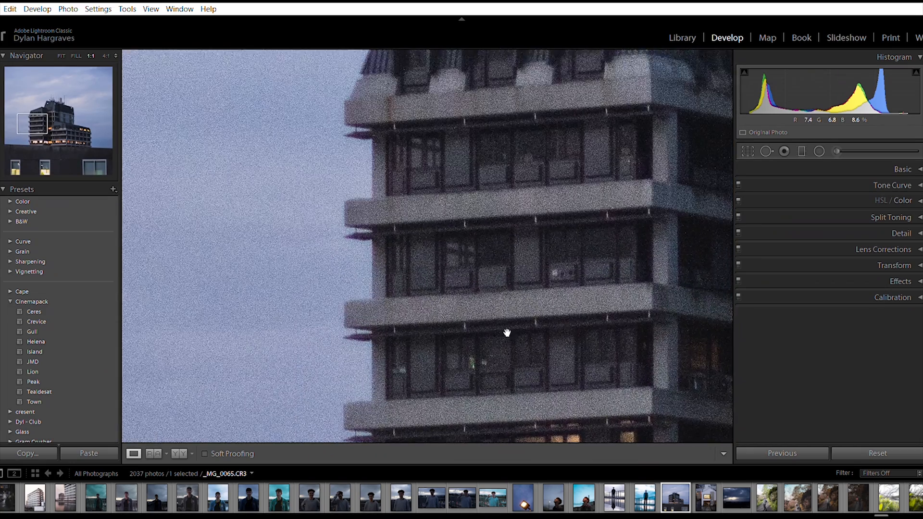
{"action": "left_click_drag", "start_coordinate": [504, 226], "coordinate": [499, 346]}
{"action": "left_click_drag", "start_coordinate": [570, 232], "coordinate": [383, 341]}
{"action": "left_click", "coordinate": [503, 248]}
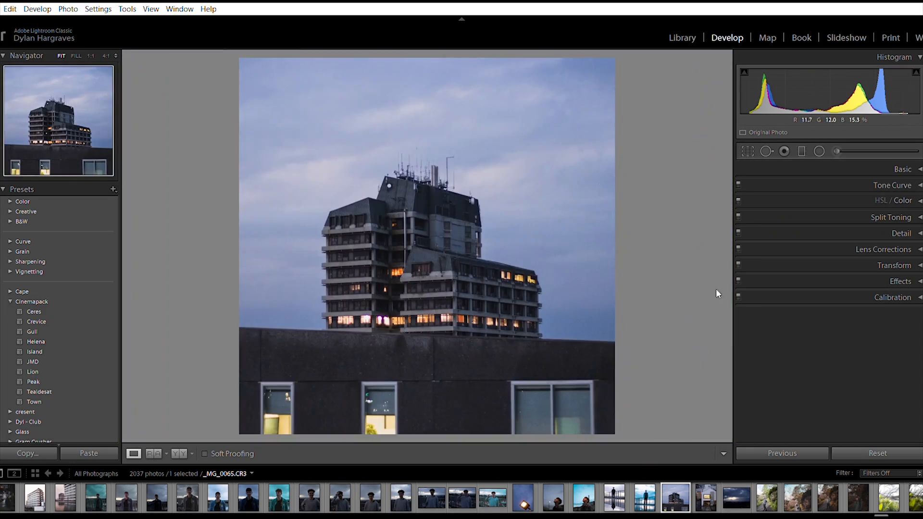
Set the luminance noise reduction to 38 and check the tower's roof and facade at 1:1
{"action": "left_click", "coordinate": [898, 233]}
{"action": "scroll", "coordinate": [887, 284], "scroll_direction": "down", "scroll_amount": 1}
{"action": "left_click", "coordinate": [391, 208]}
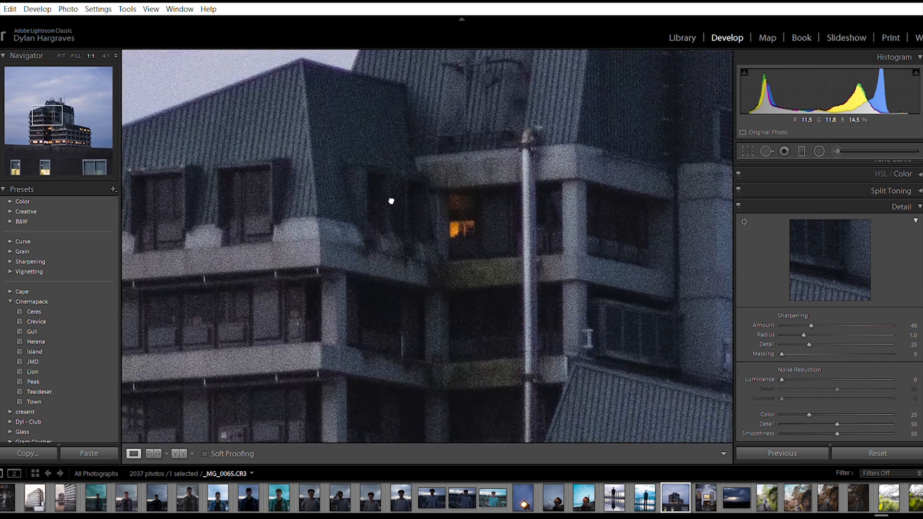
{"action": "left_click_drag", "start_coordinate": [391, 208], "coordinate": [556, 278]}
{"action": "left_click_drag", "start_coordinate": [782, 379], "coordinate": [805, 370]}
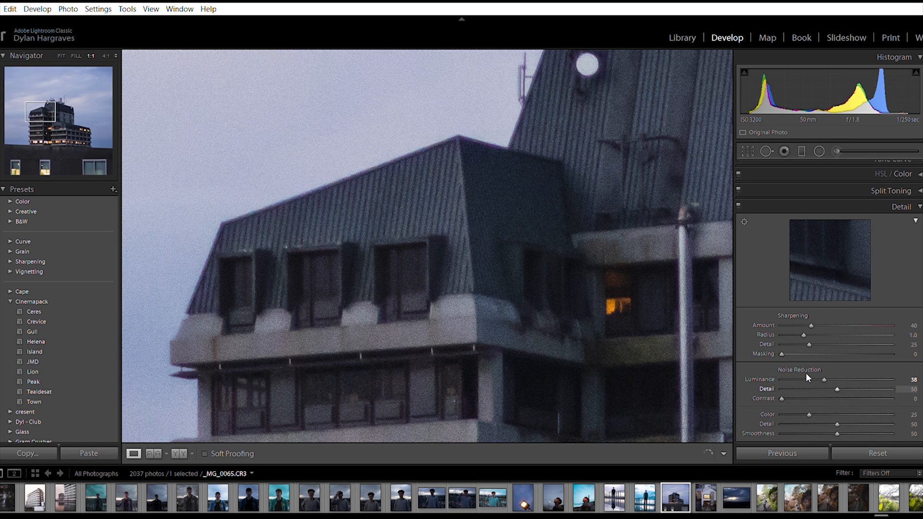
{"action": "left_click", "coordinate": [483, 230]}
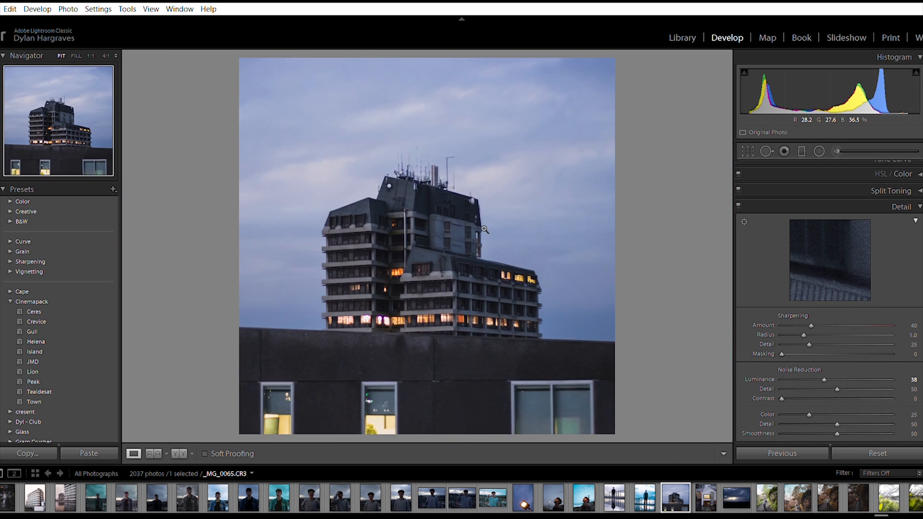
{"action": "left_click", "coordinate": [483, 230]}
{"action": "left_click_drag", "start_coordinate": [354, 191], "coordinate": [574, 307]}
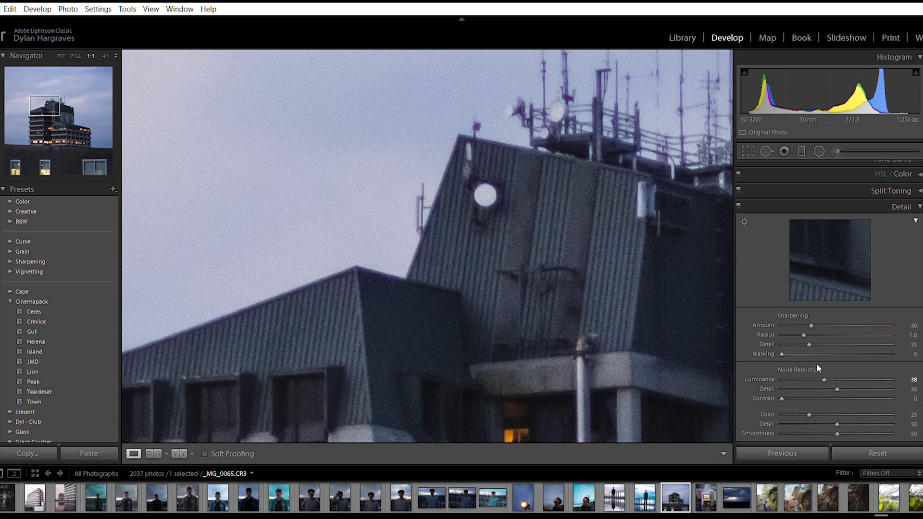
{"action": "left_click", "coordinate": [793, 377]}
{"action": "left_click", "coordinate": [921, 200]}
{"action": "left_click", "coordinate": [490, 243]}
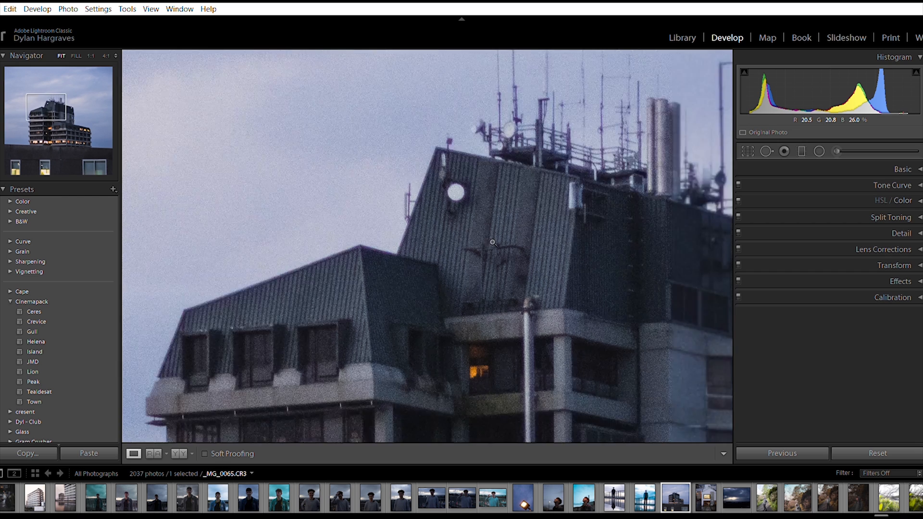
Calibrate the colours with shadows tint +8, red primary hue +10, green primary hue −11 and blue primary hue −17
{"action": "left_click", "coordinate": [901, 297]}
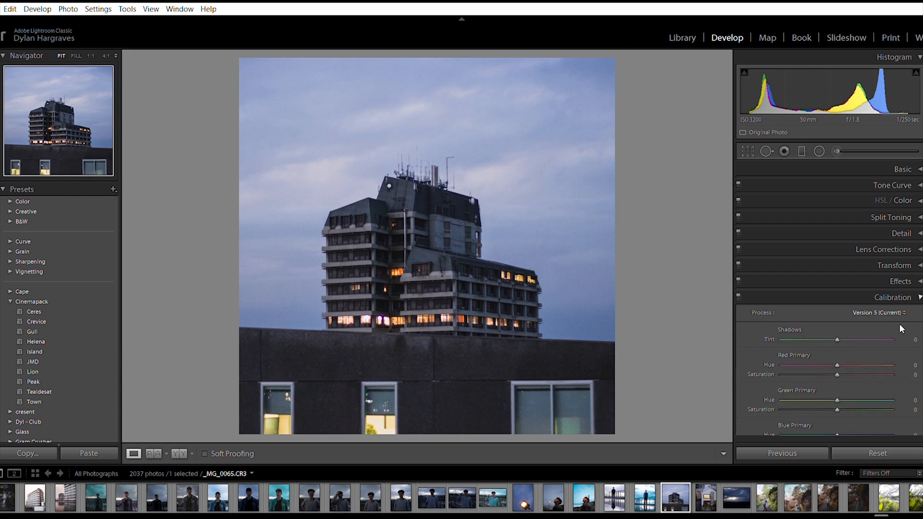
{"action": "left_click_drag", "start_coordinate": [838, 318], "coordinate": [841, 318]}
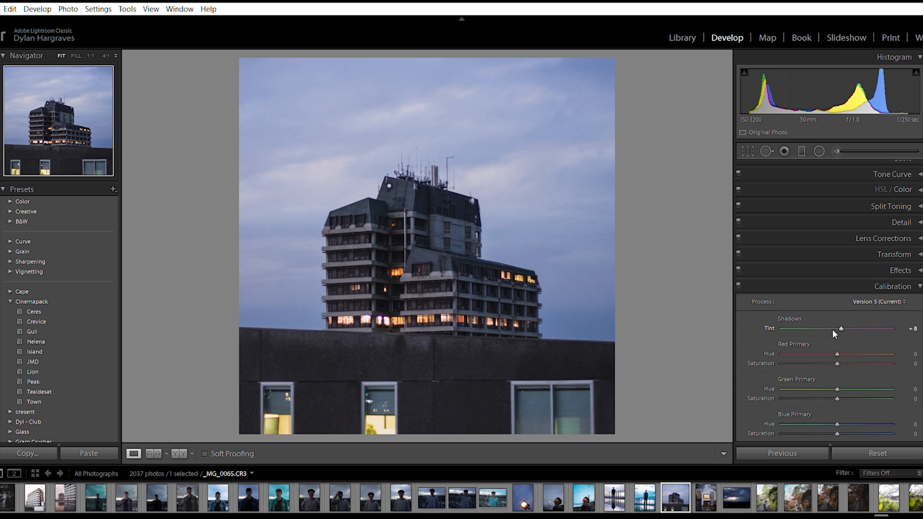
{"action": "left_click_drag", "start_coordinate": [836, 353], "coordinate": [842, 353]}
{"action": "left_click_drag", "start_coordinate": [837, 376], "coordinate": [831, 375]}
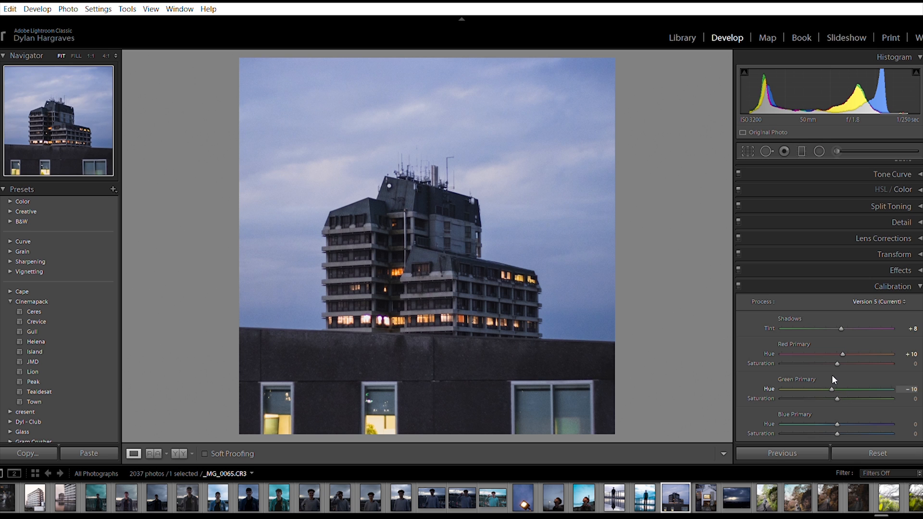
{"action": "left_click_drag", "start_coordinate": [840, 414], "coordinate": [830, 414]}
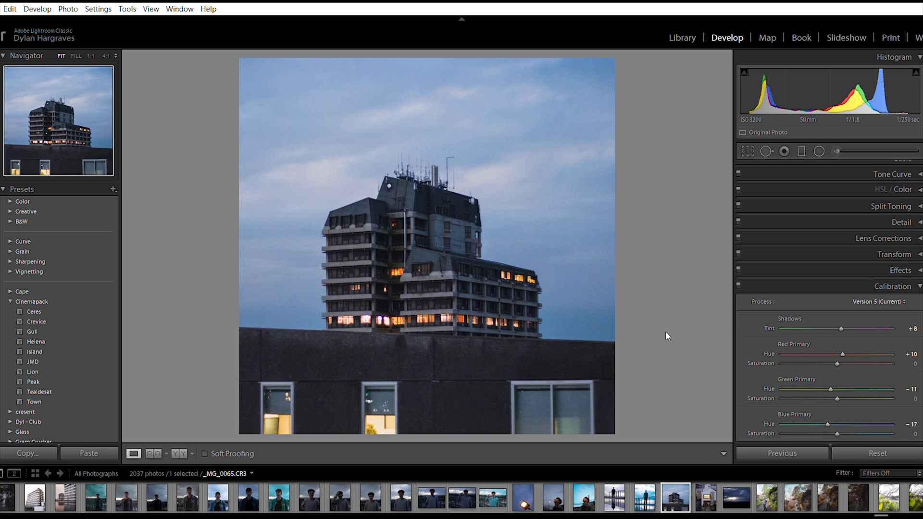
{"action": "left_click", "coordinate": [913, 286]}
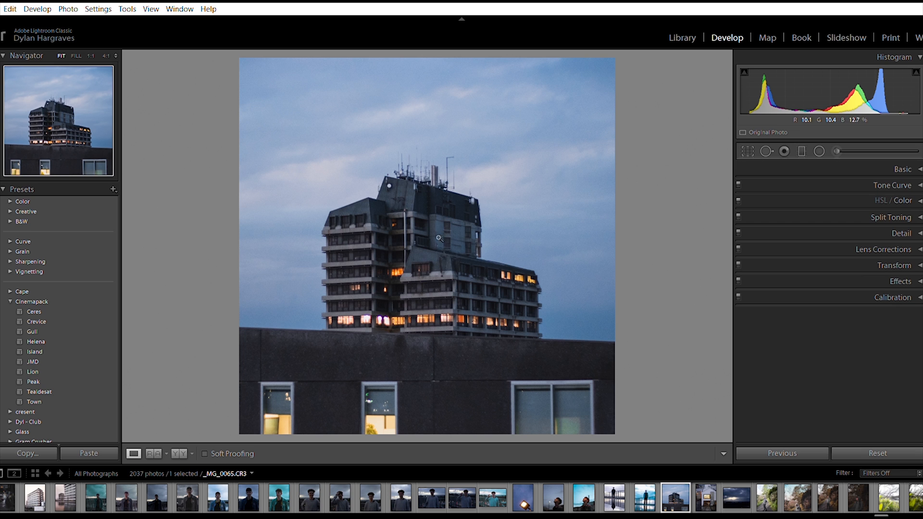
Set the building photo's shadows to +55 in the basic tone adjustments
{"action": "left_click", "coordinate": [902, 170]}
{"action": "left_click_drag", "start_coordinate": [862, 296], "coordinate": [867, 295]}
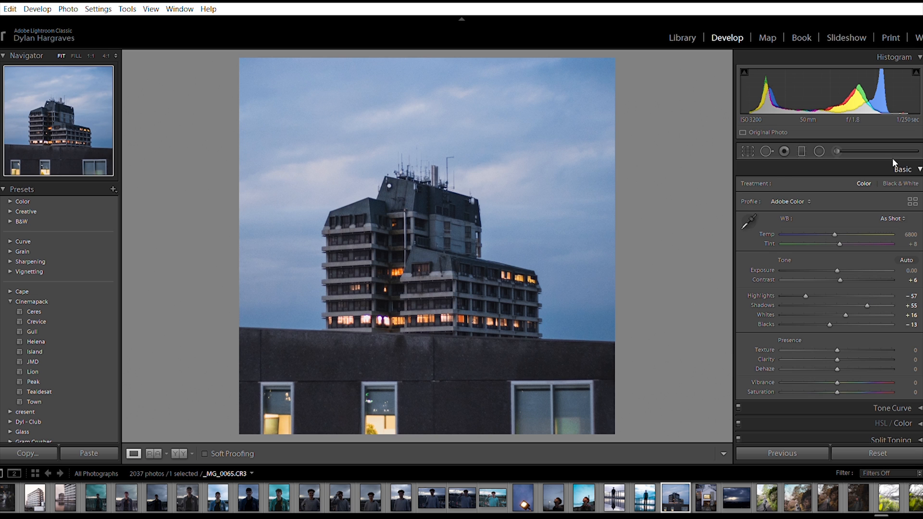
{"action": "left_click", "coordinate": [901, 167]}
Review the edited peace-sign portrait and hooded man photo, and return to the building photo
{"action": "left_click", "coordinate": [496, 485]}
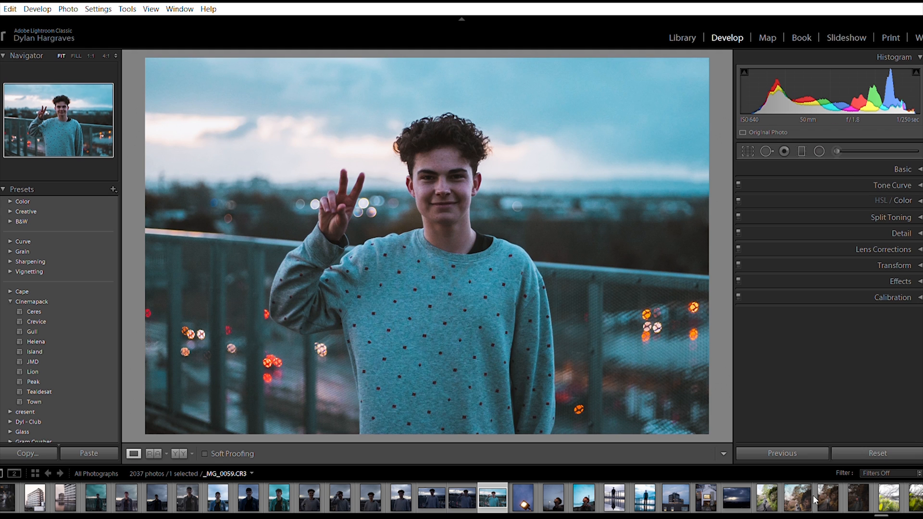
{"action": "left_click", "coordinate": [801, 489]}
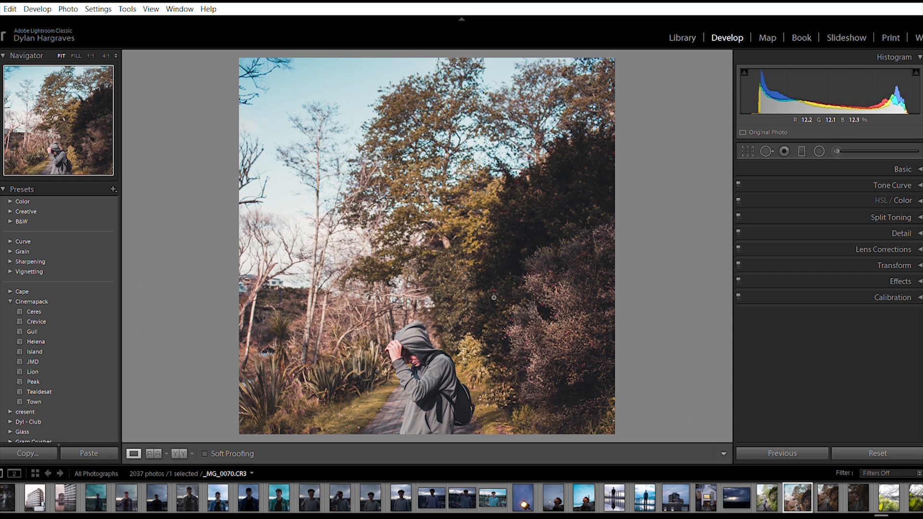
{"action": "left_click", "coordinate": [675, 497]}
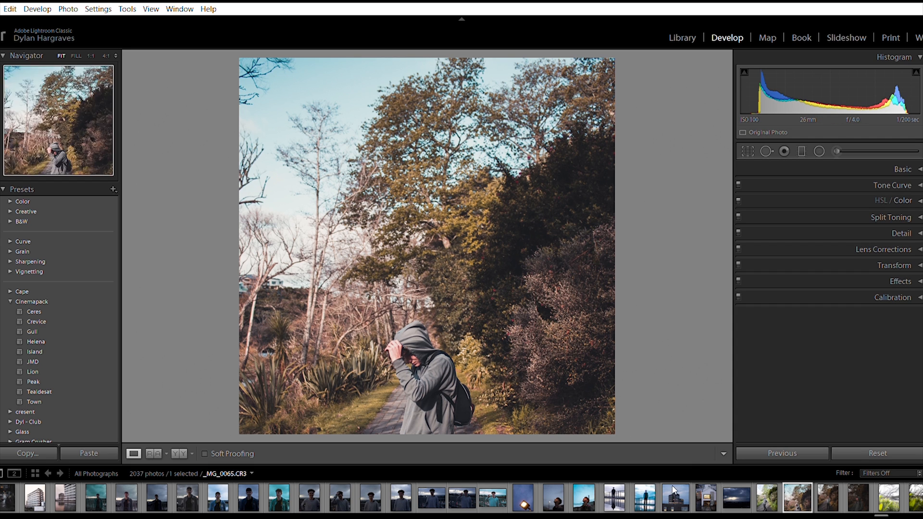